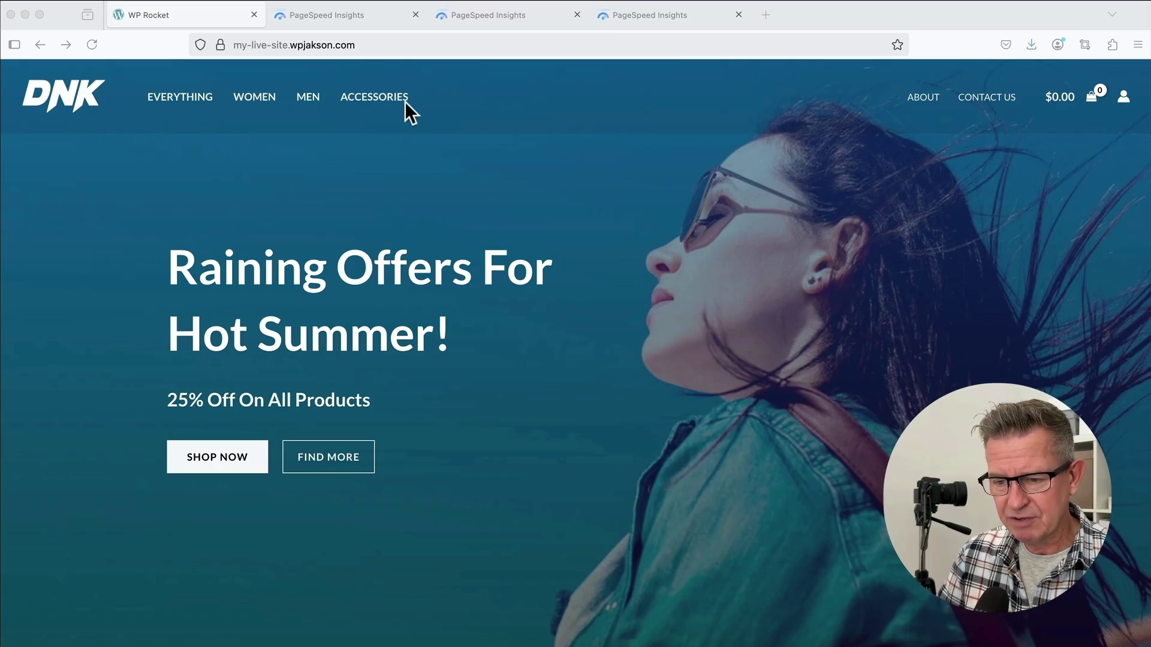
# Compare the live site's PageSpeed mobile reports scoring 54 and 65
pyautogui.click(339, 19)
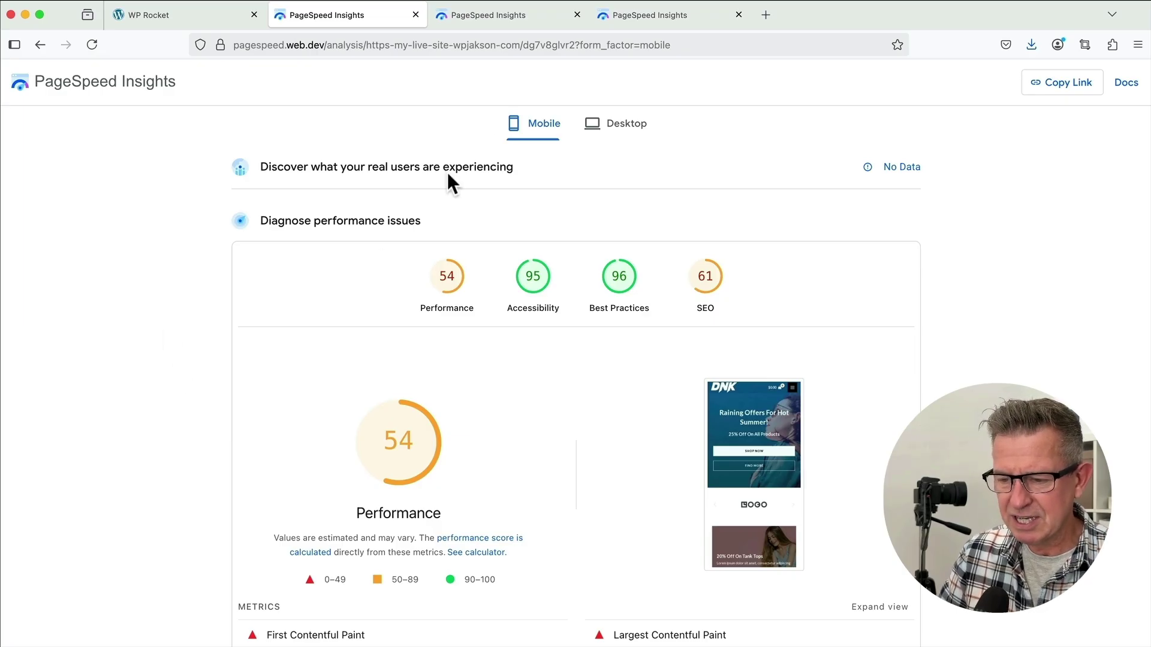
pyautogui.click(498, 18)
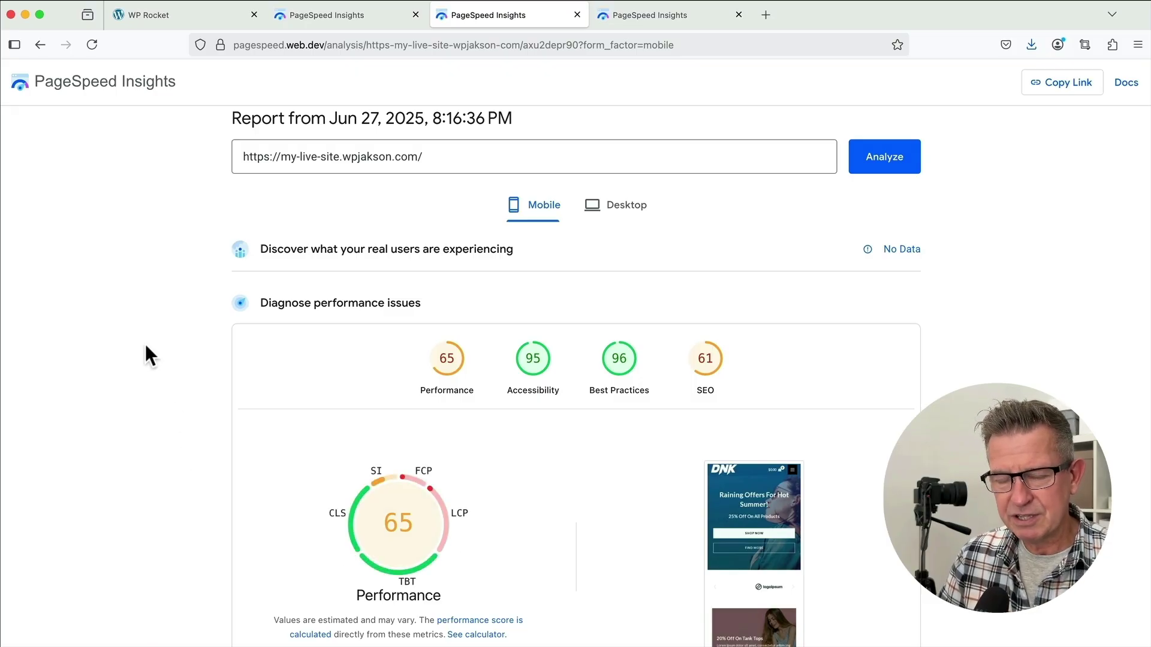
# Switch to the WordPress admin browser and open WP Rocket's settings in a new tab
pyautogui.press('super+Tab')
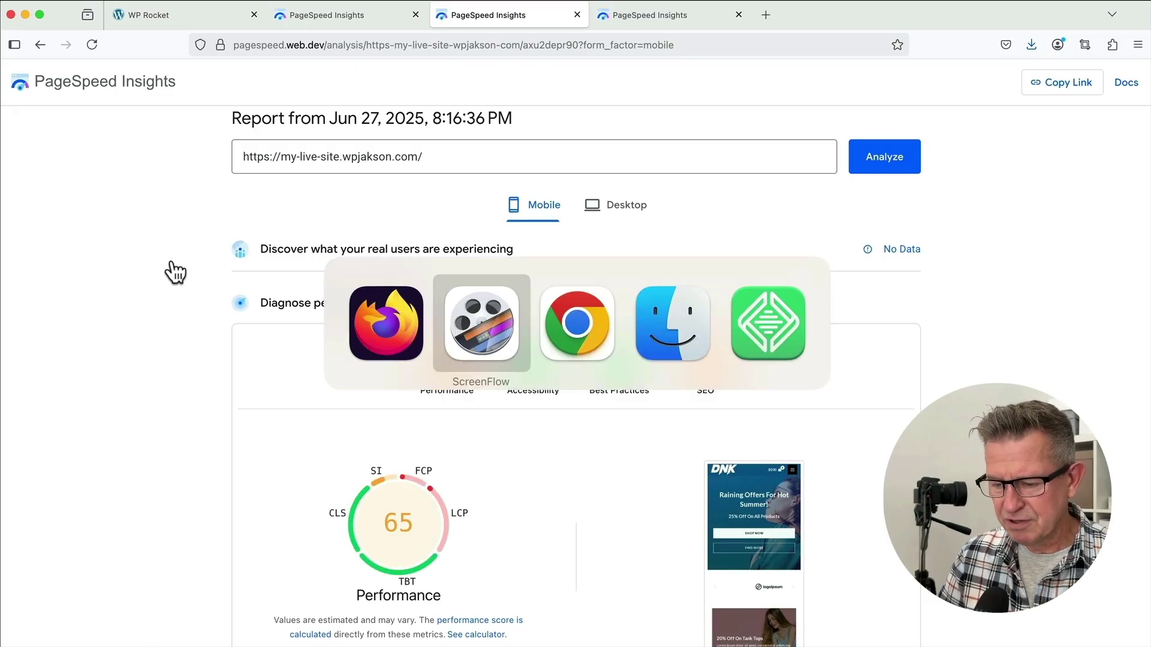
pyautogui.press('super+Tab')
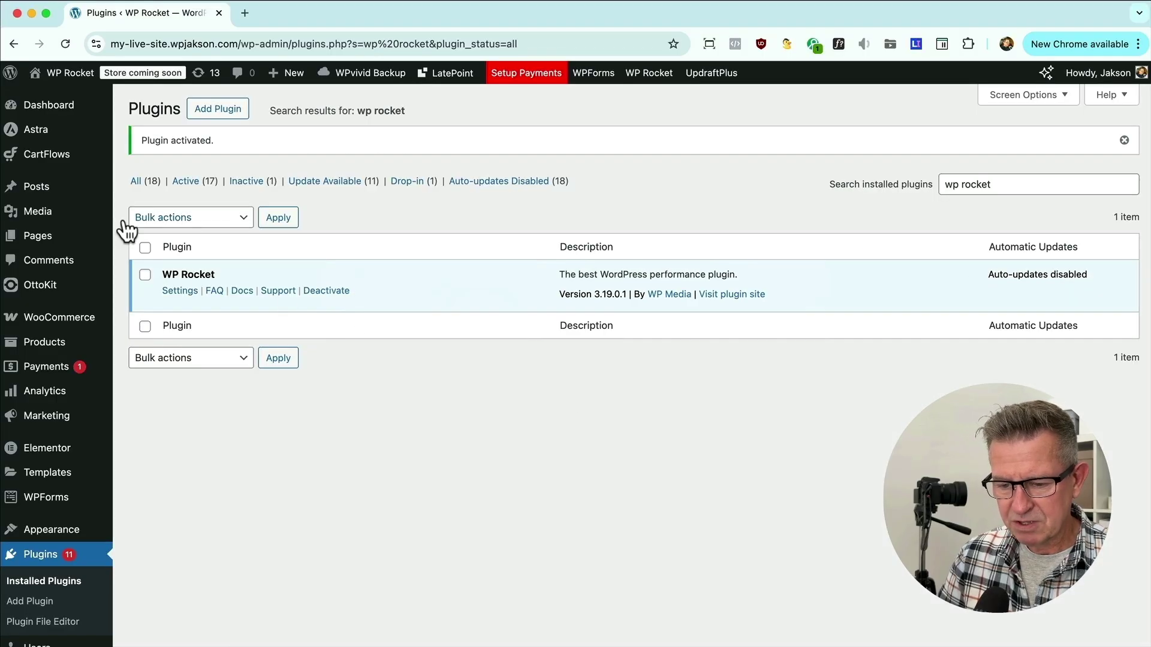
pyautogui.rightClick(184, 292)
pyautogui.click(226, 294)
pyautogui.click(297, 13)
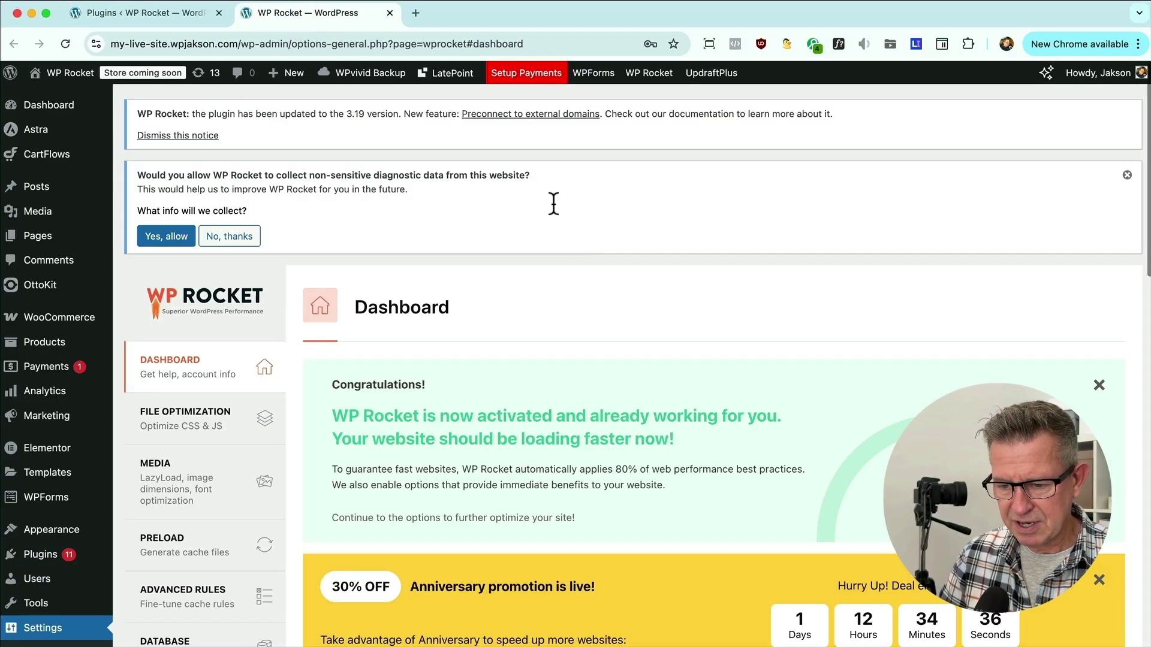
pyautogui.scroll(-2, 580, 239)
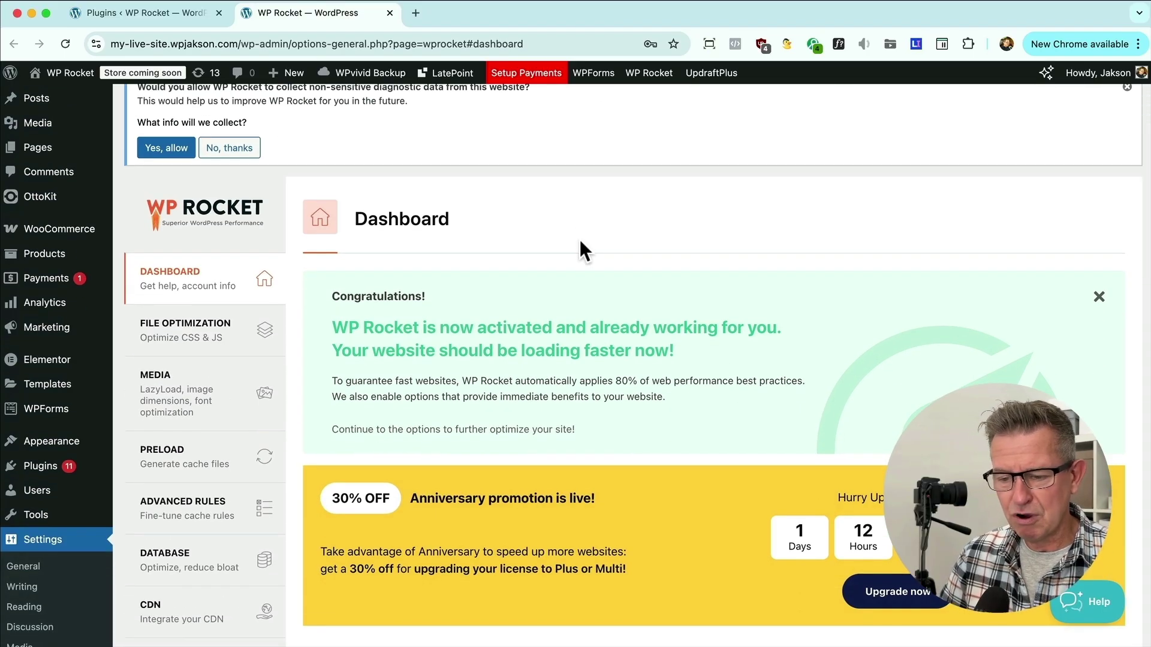
pyautogui.scroll(-1, 580, 239)
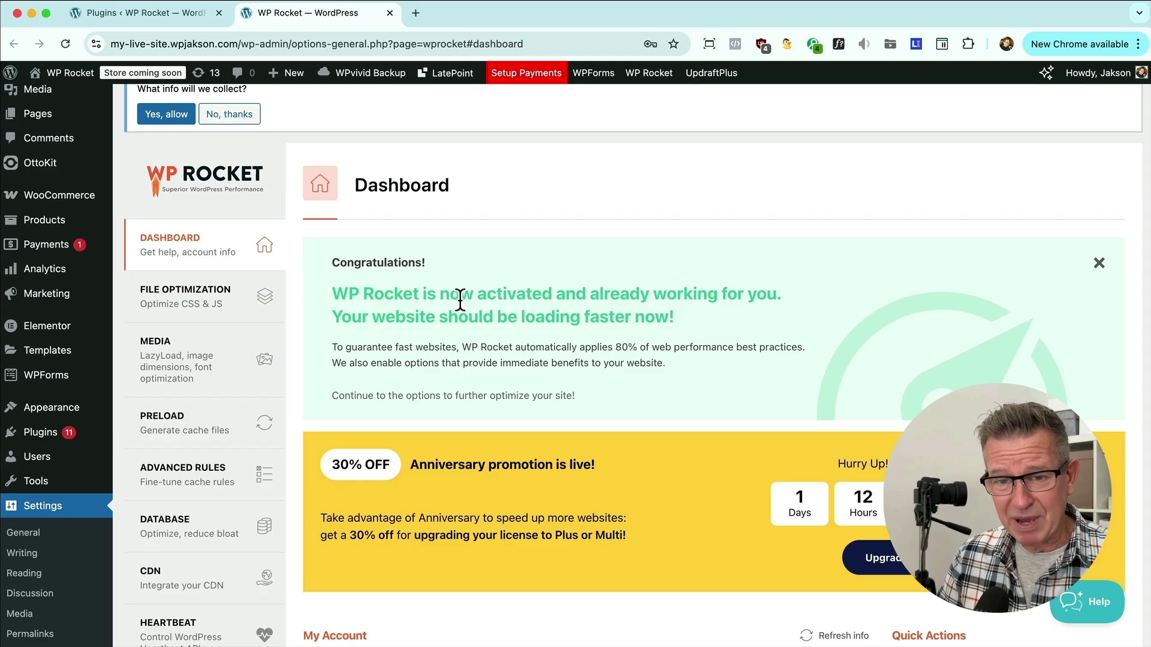
# Enable Optimize CSS delivery with Remove Unused CSS, deferred and delayed JavaScript, and save
pyautogui.click(181, 296)
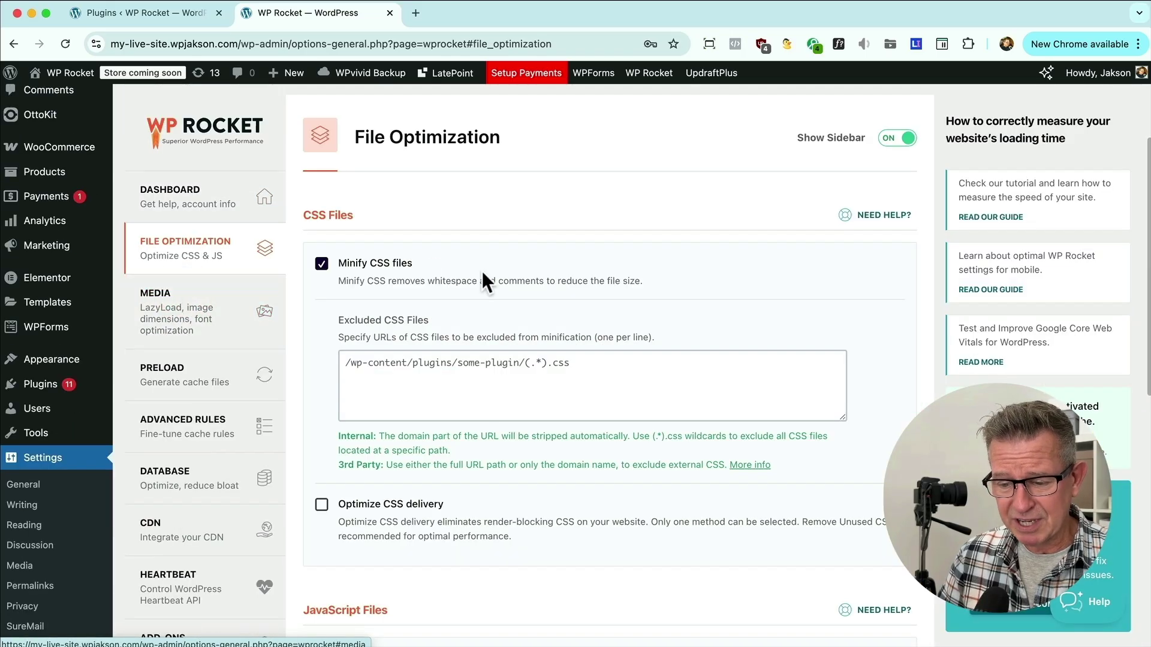
pyautogui.scroll(-3, 379, 262)
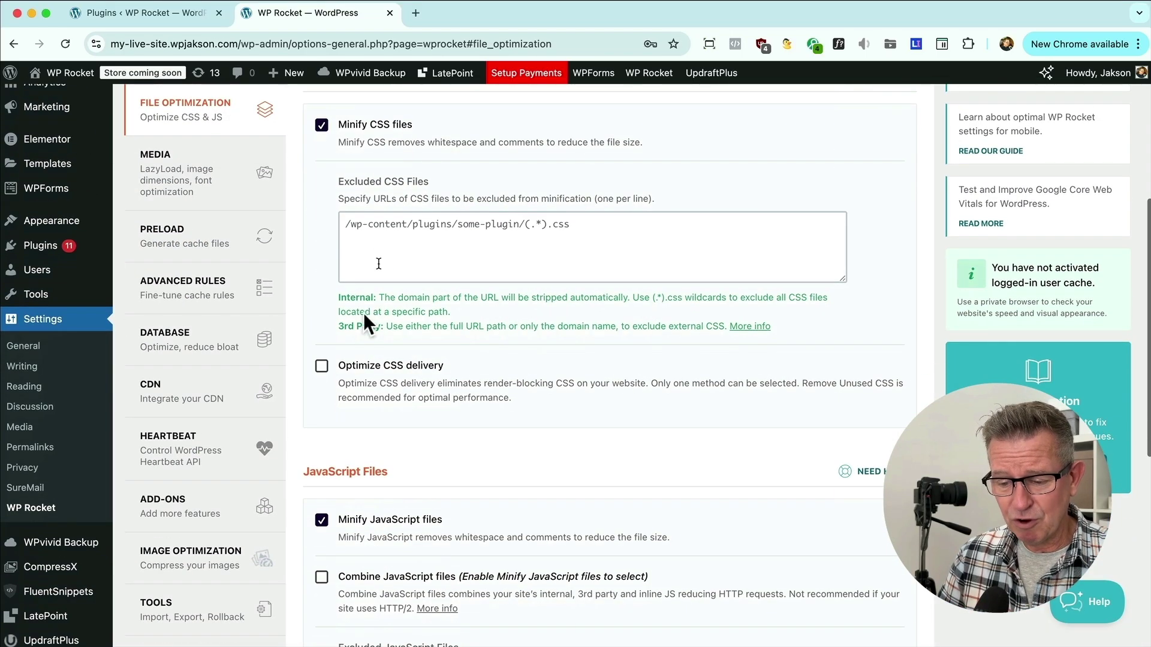
pyautogui.click(321, 366)
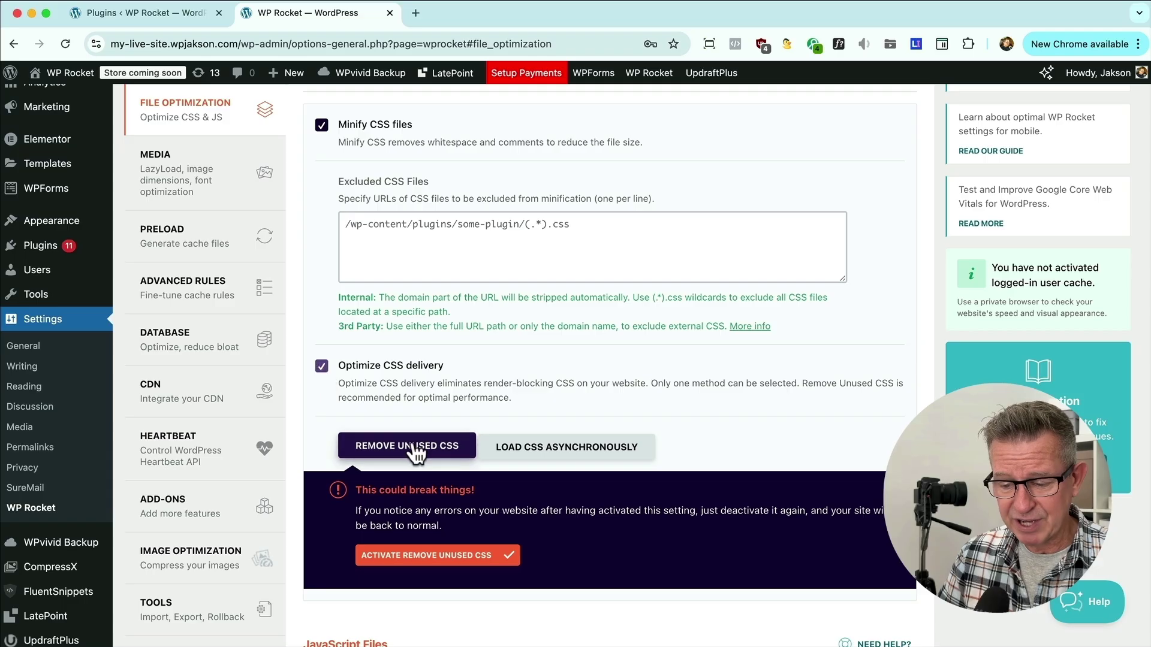
pyautogui.click(453, 553)
pyautogui.scroll(-5, 647, 441)
pyautogui.scroll(2, 648, 434)
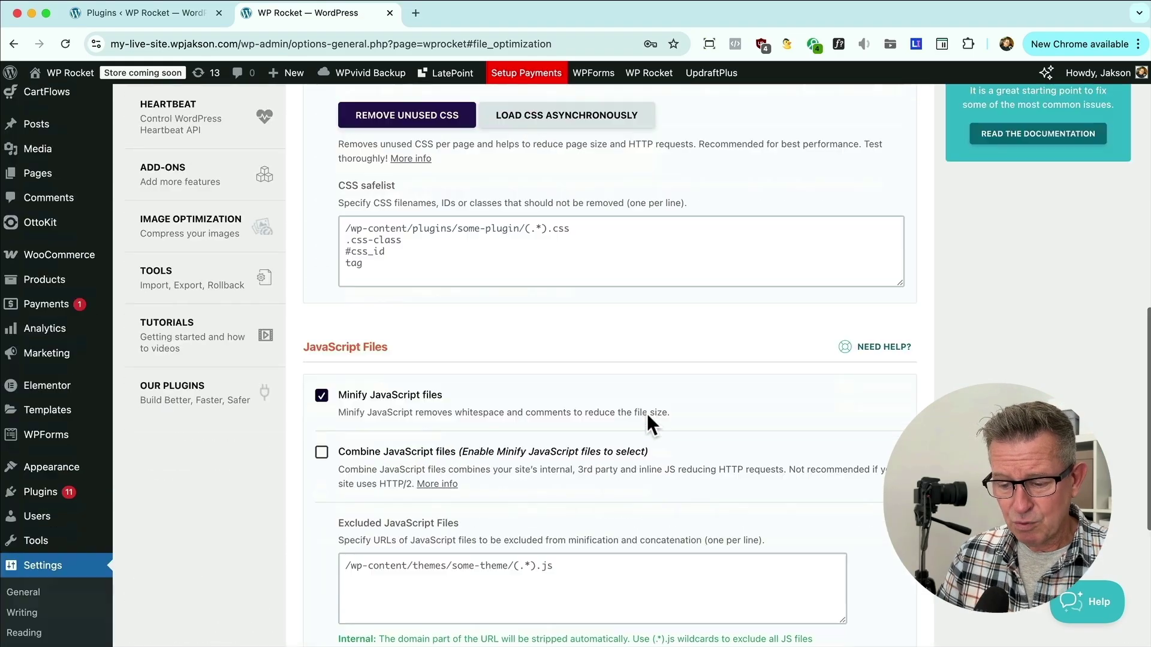
pyautogui.scroll(-2, 648, 422)
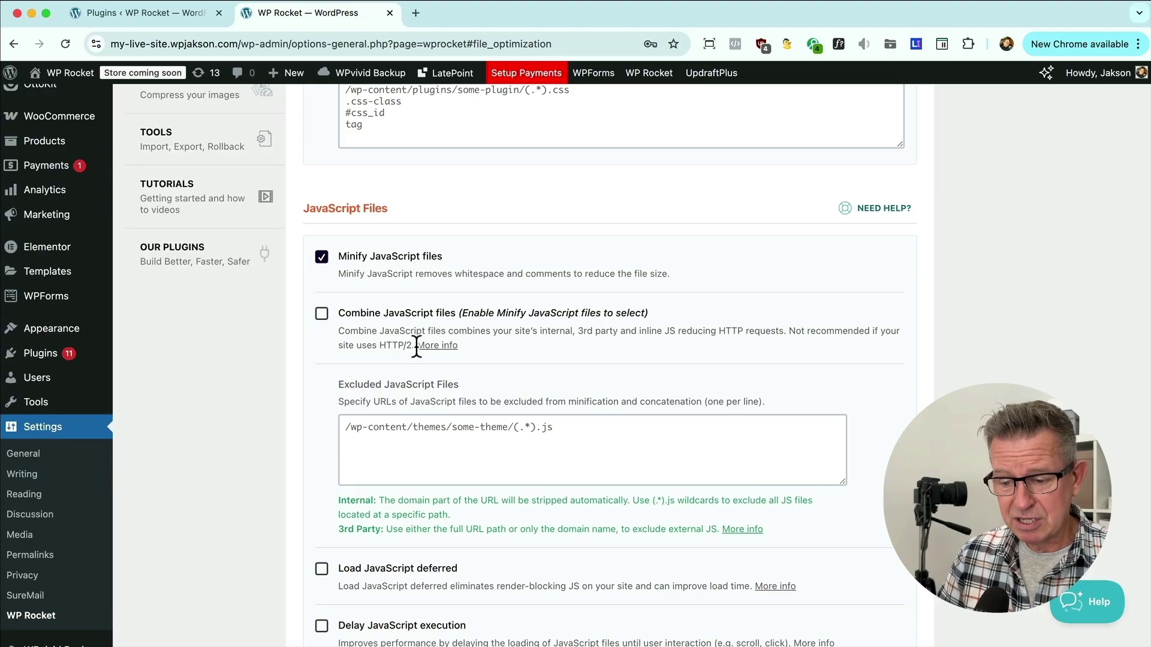
pyautogui.scroll(-3, 567, 330)
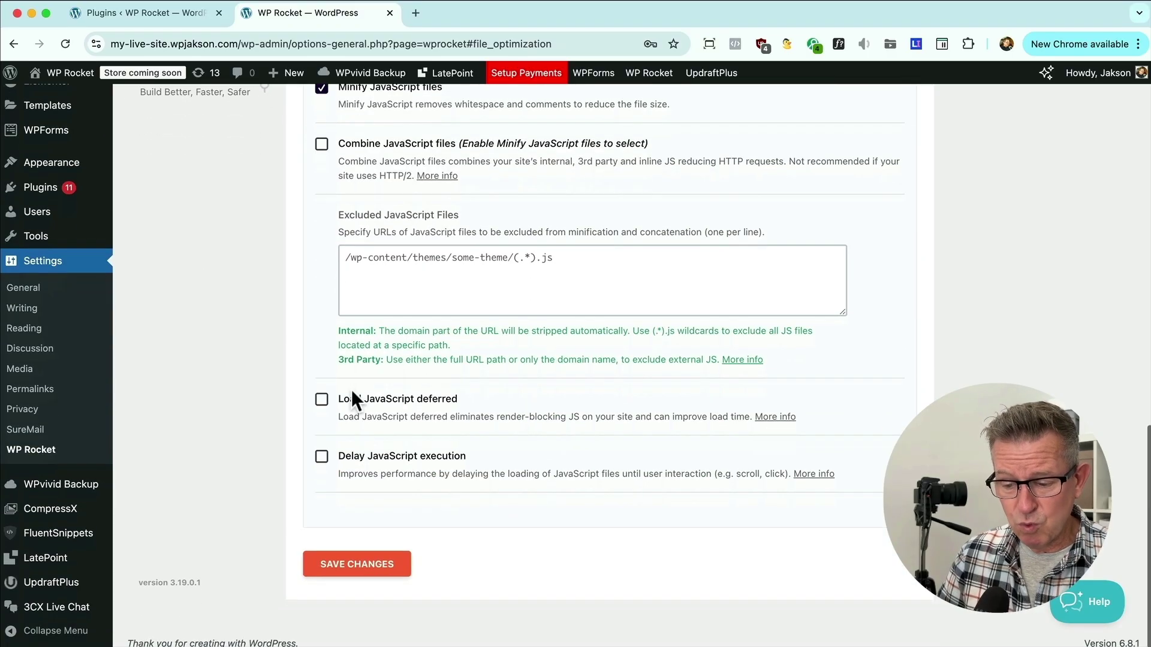
pyautogui.click(321, 398)
pyautogui.scroll(-2, 322, 400)
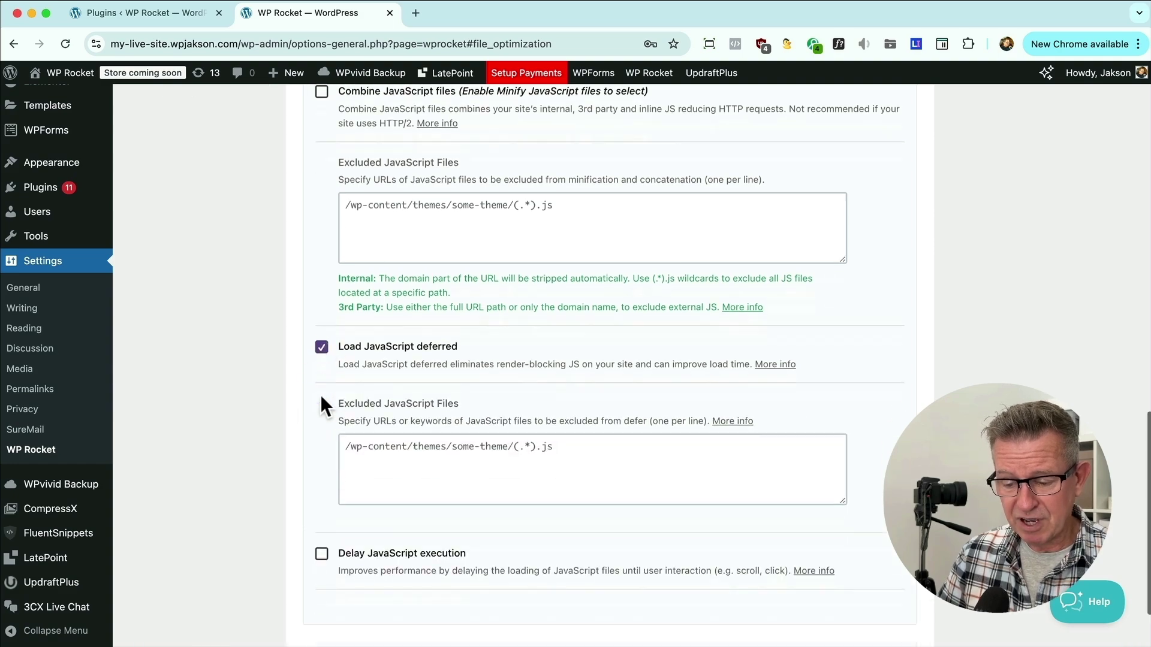
pyautogui.scroll(-1, 337, 412)
pyautogui.click(321, 451)
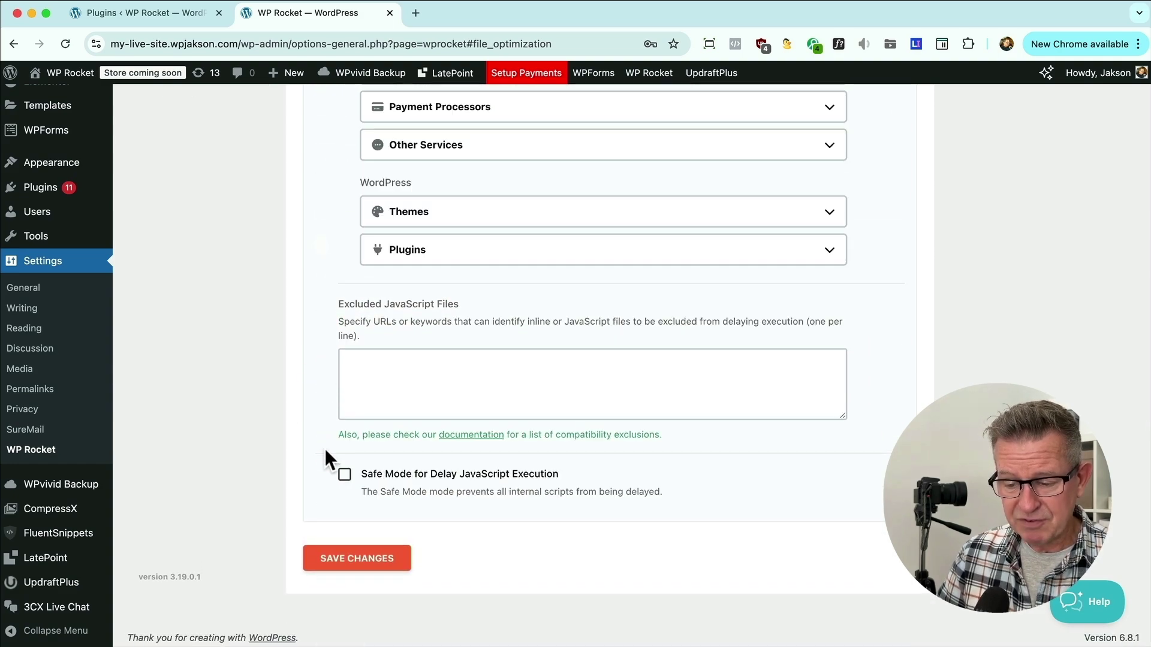
pyautogui.click(359, 560)
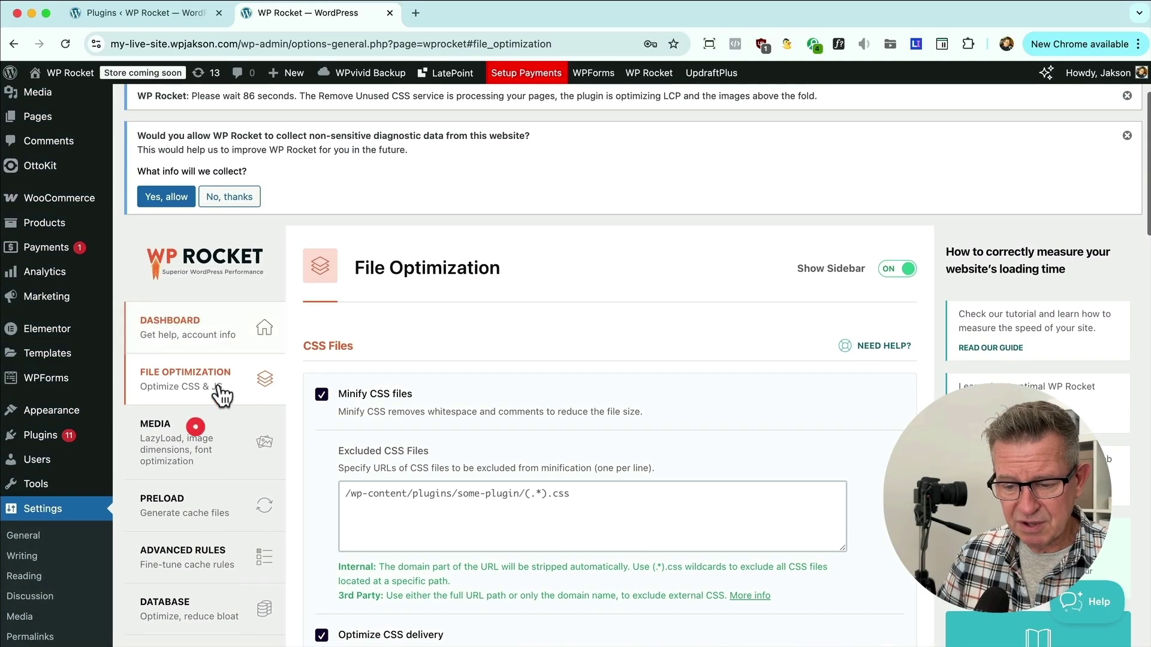
# Lazy-load CSS backgrounds, iframes and videos, replacing YouTube embeds with preview images
pyautogui.click(198, 430)
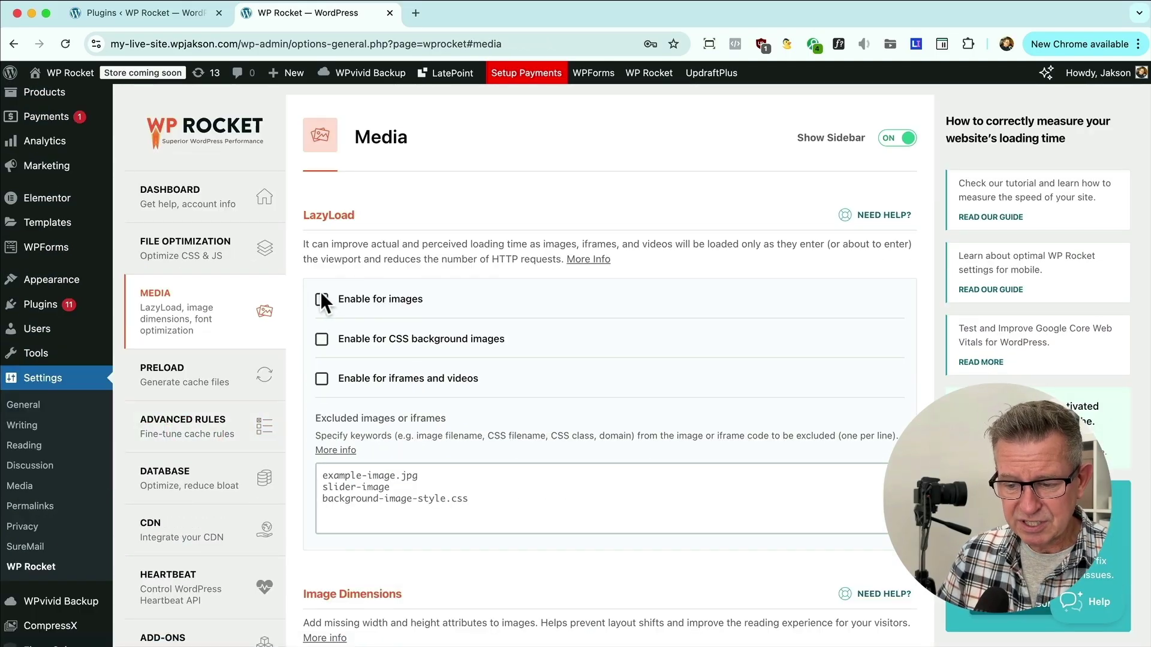
pyautogui.click(321, 340)
pyautogui.click(323, 378)
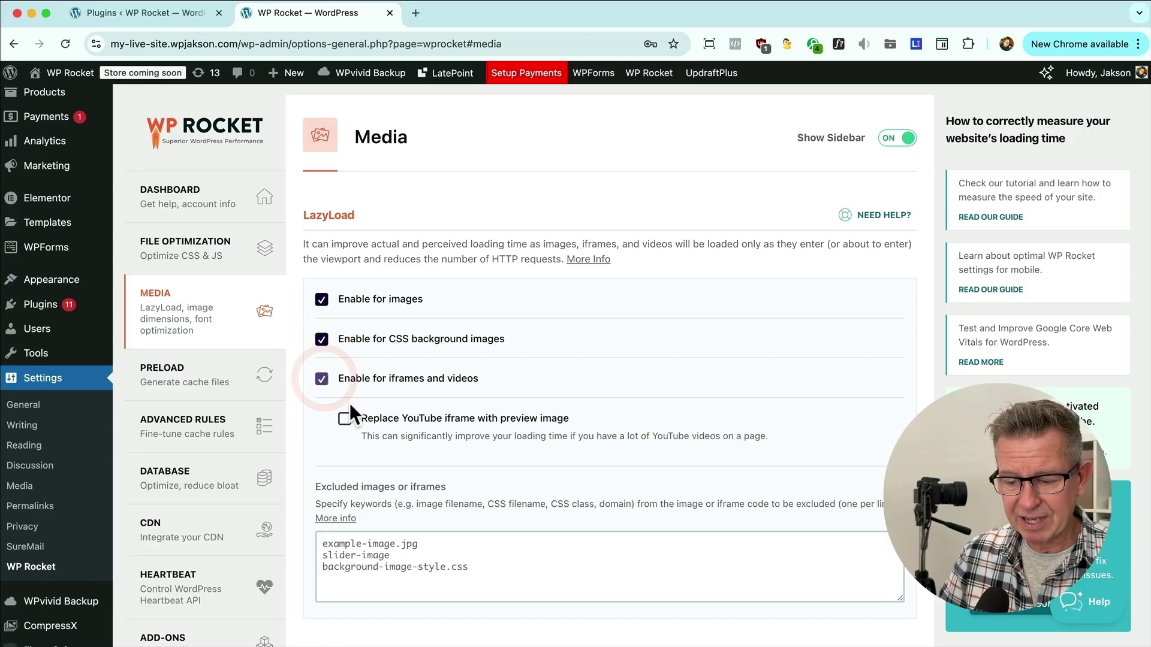
pyautogui.click(346, 418)
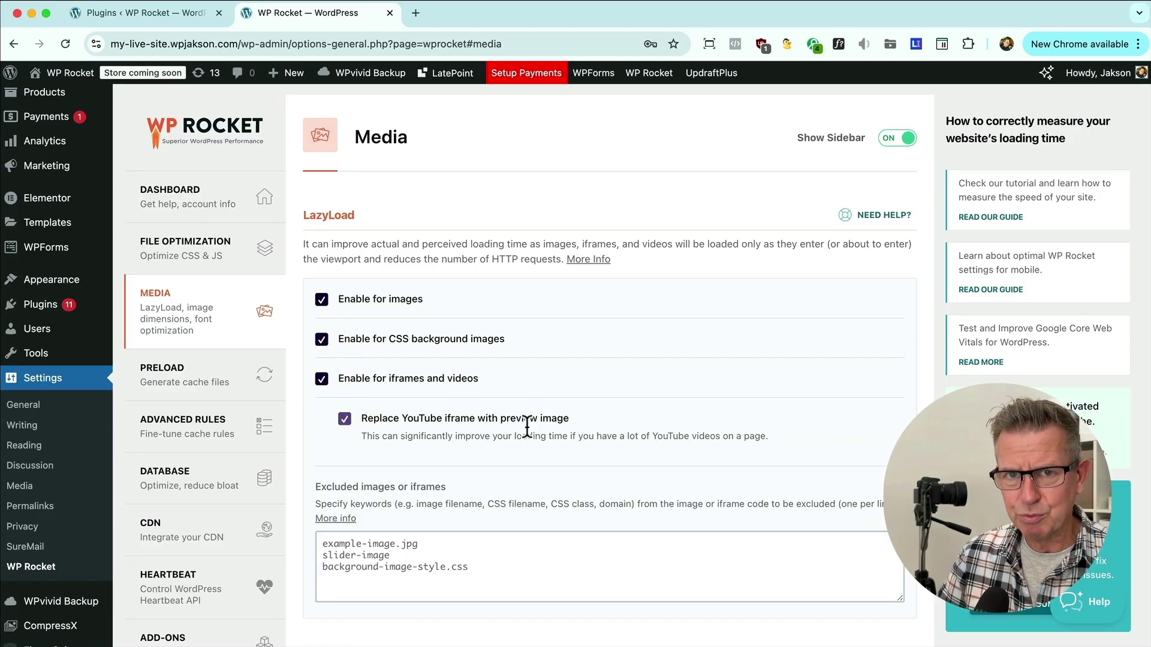
pyautogui.scroll(-1, 554, 415)
pyautogui.scroll(-4, 555, 416)
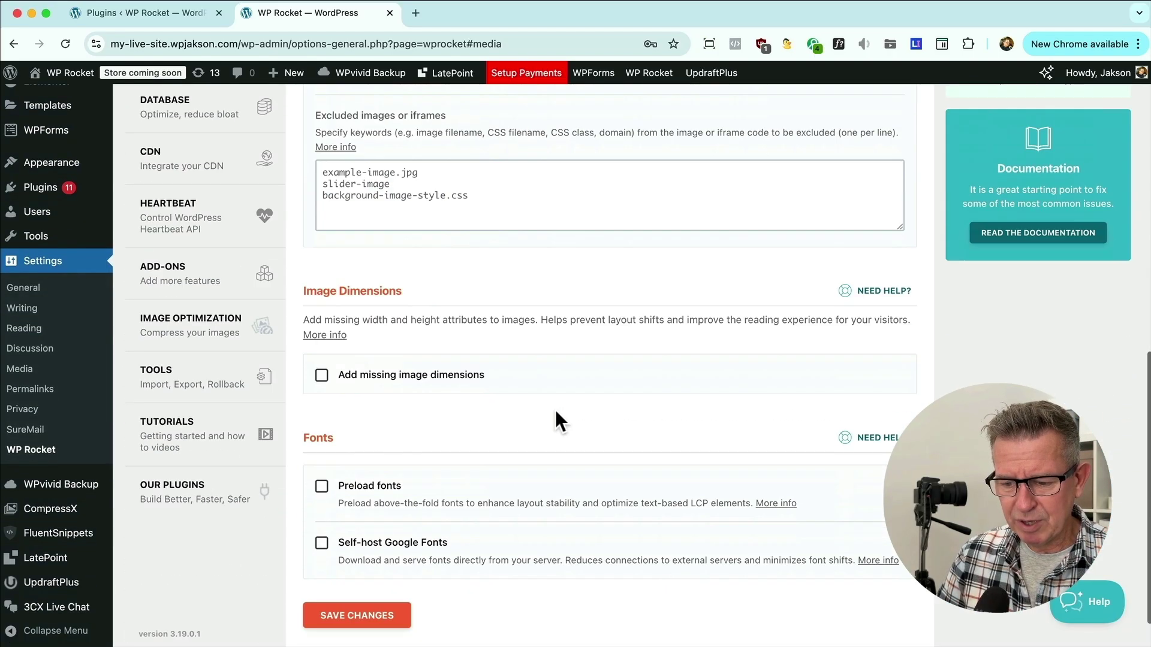
# Add missing image dimensions, preload fonts, self-host Google Fonts, and save the Media settings
pyautogui.click(322, 375)
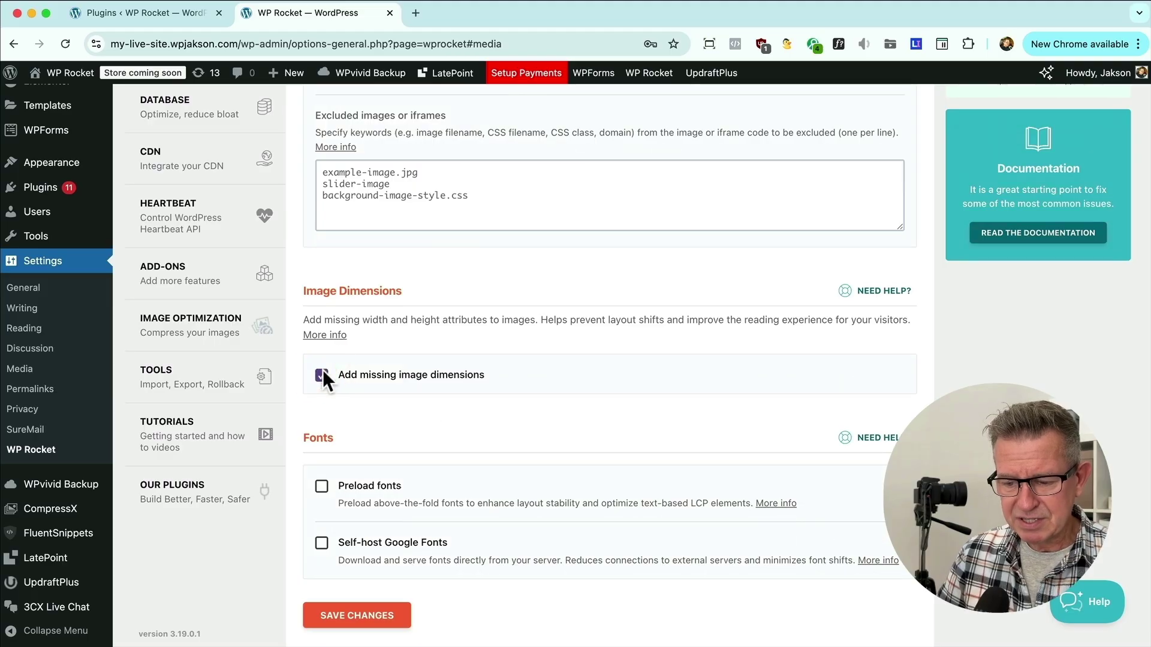
pyautogui.click(322, 485)
pyautogui.click(321, 543)
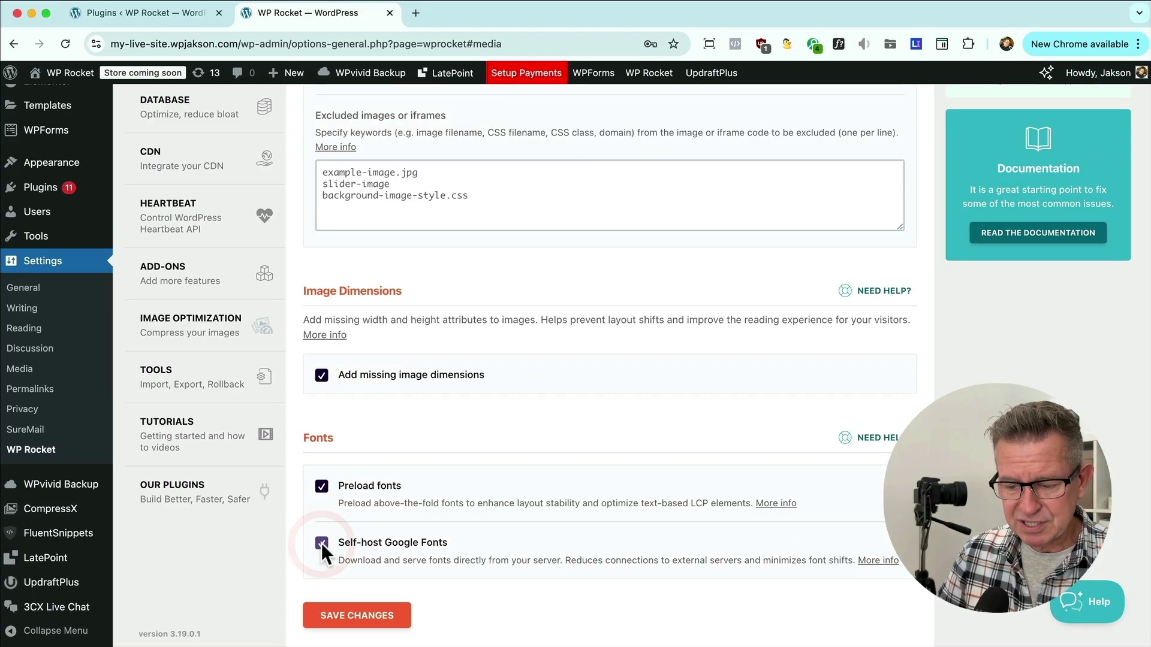
pyautogui.click(384, 615)
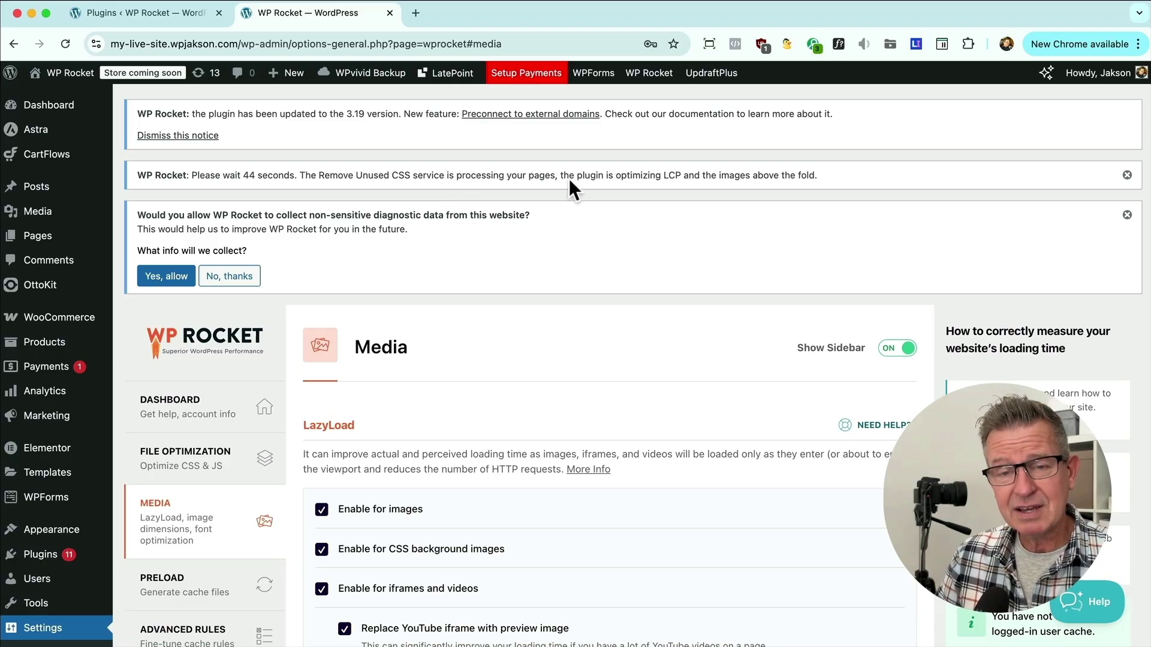
# Show the latest PageSpeed report scoring 96, then return to the WordPress admin browser
pyautogui.press('super+Tab')
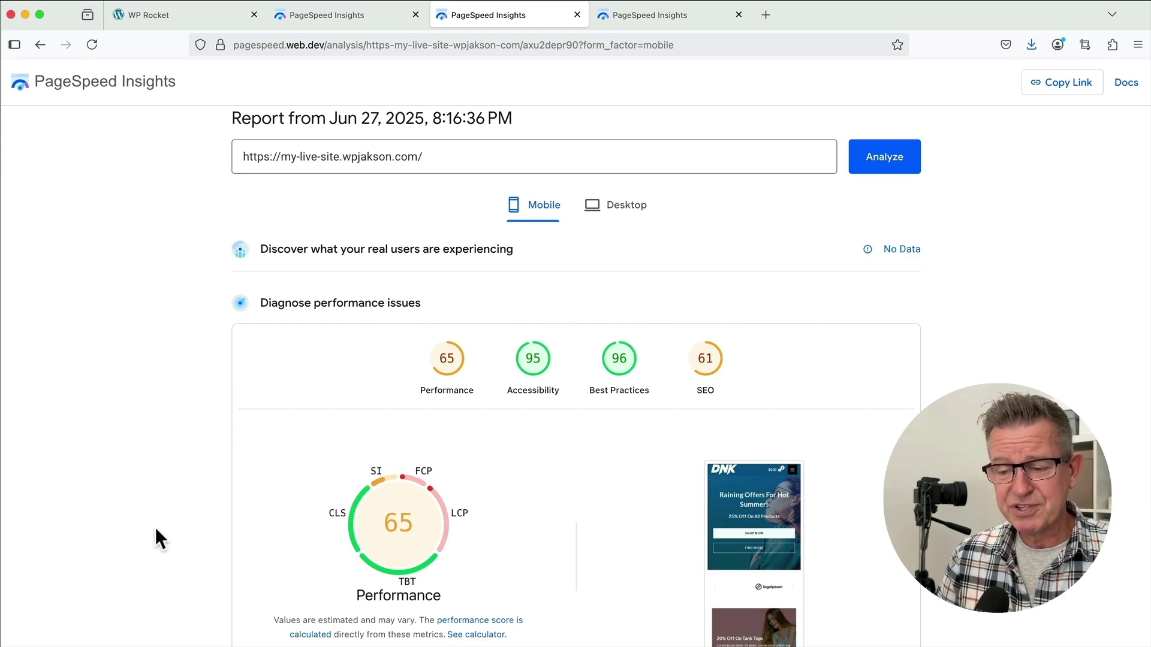
pyautogui.click(630, 18)
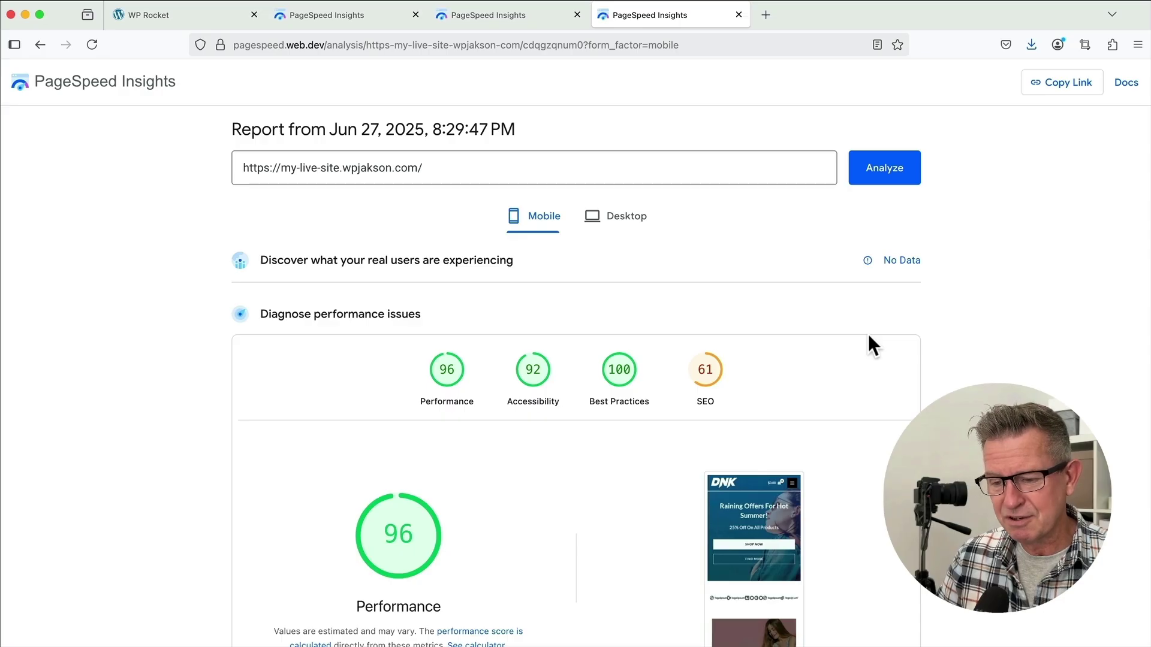
pyautogui.press('super+Tab')
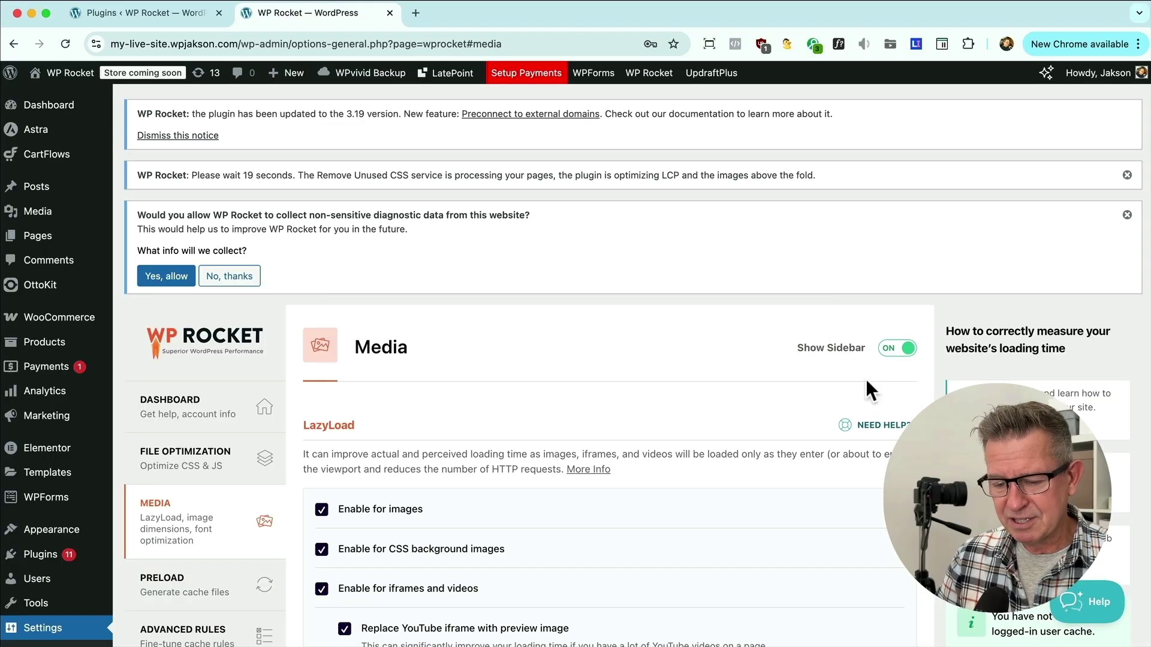
pyautogui.scroll(-1, 866, 379)
pyautogui.scroll(-1, 866, 378)
# Review the File Optimization settings from CSS Files down to JavaScript Files
pyautogui.click(171, 252)
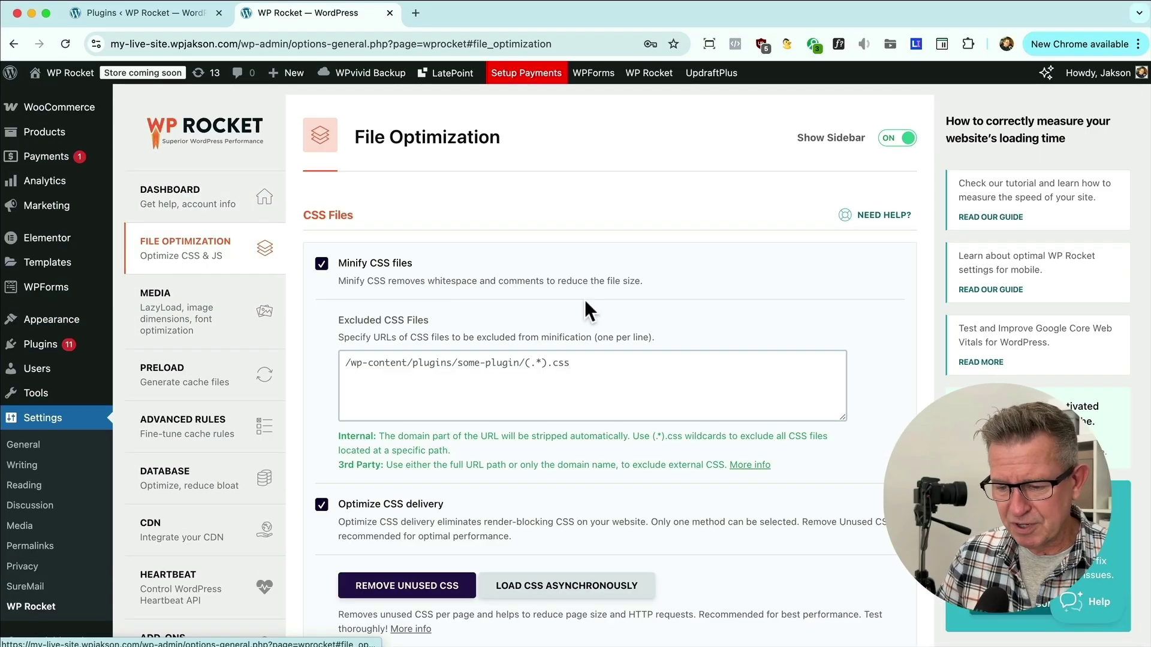
pyautogui.scroll(-4, 585, 310)
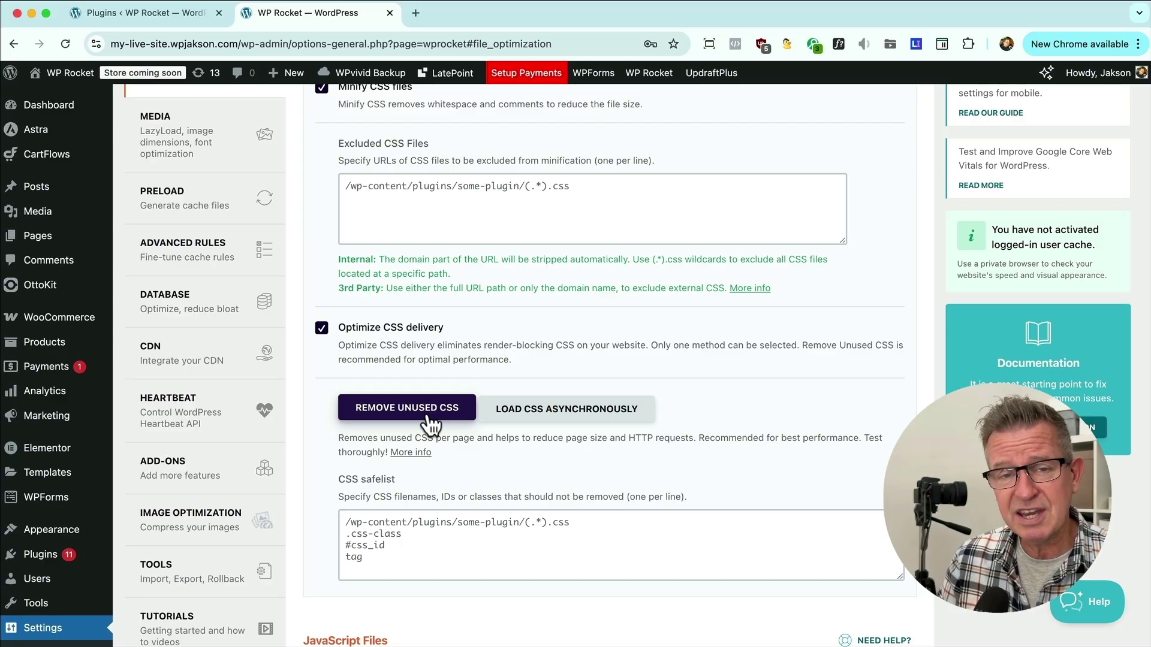
pyautogui.scroll(-1, 432, 425)
pyautogui.scroll(-4, 424, 630)
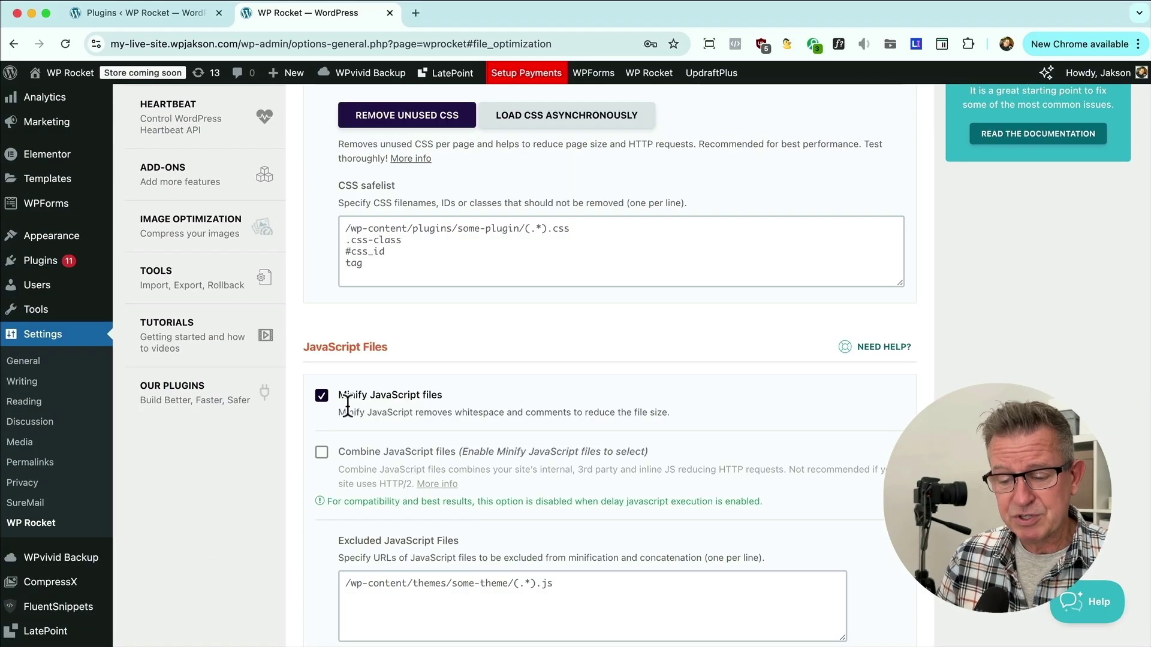
pyautogui.scroll(-1, 348, 407)
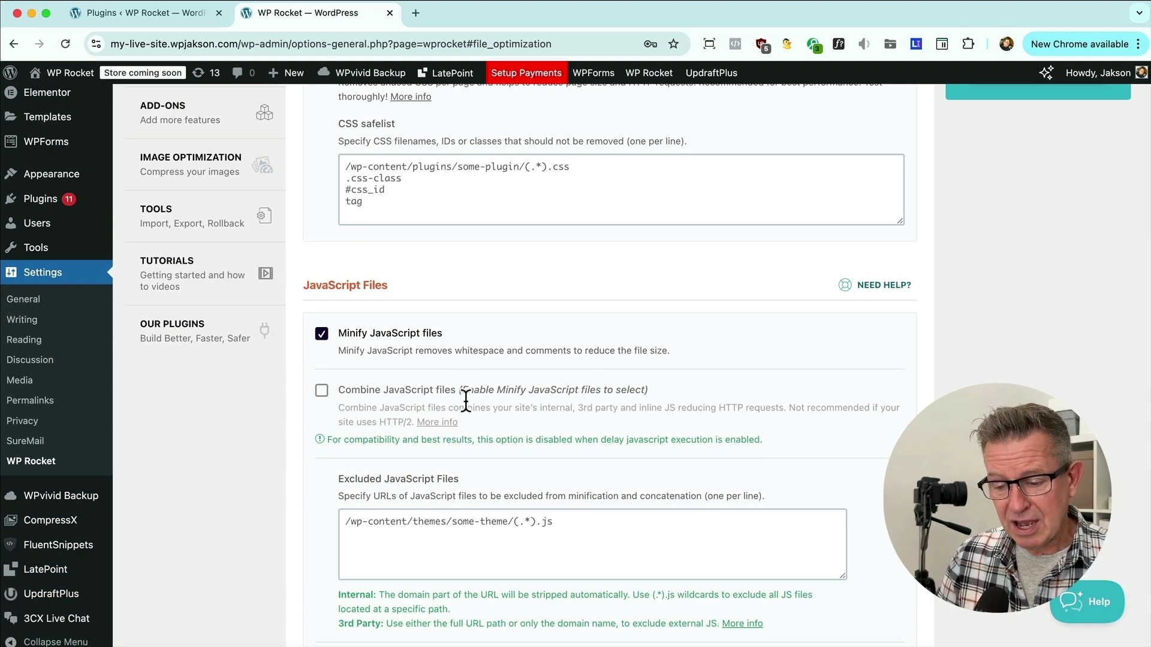
# Open the KeyCDN HTTP/2 test from the Combine JavaScript help article, then close the article
pyautogui.click(436, 422)
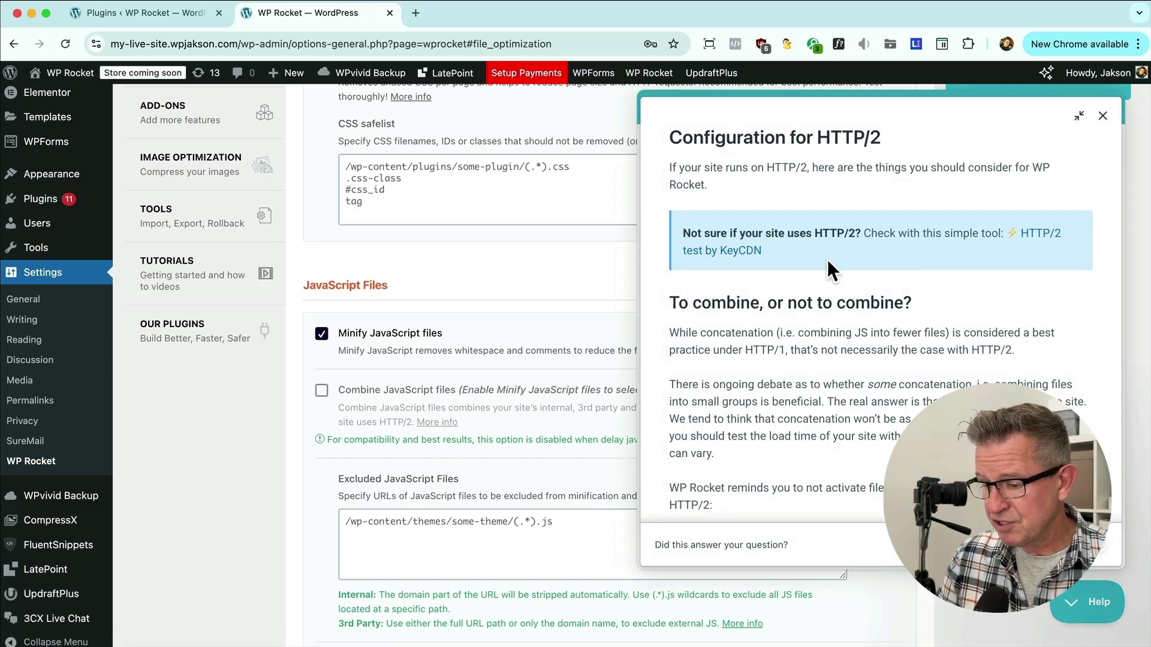
pyautogui.click(731, 252)
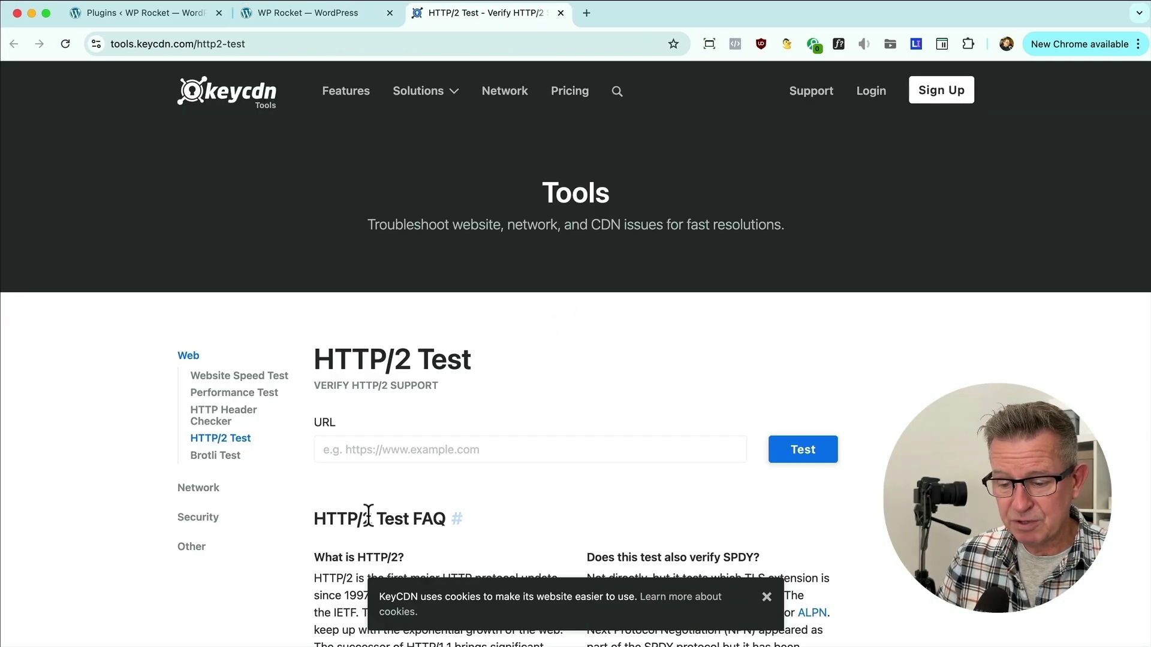
pyautogui.click(297, 11)
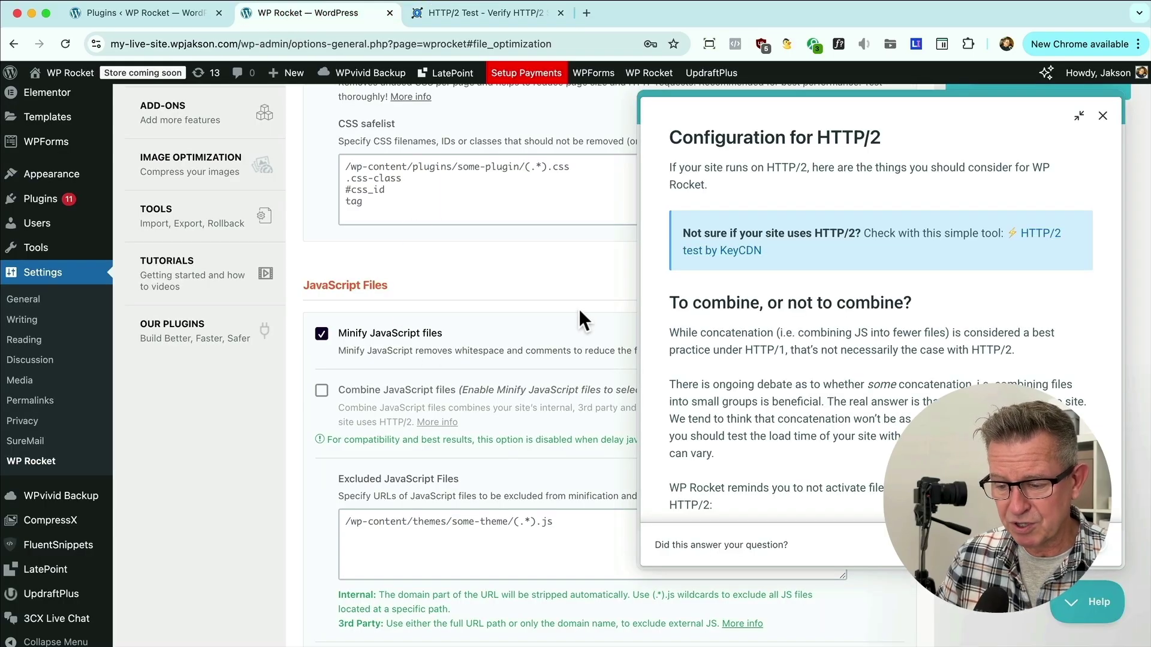
pyautogui.click(1102, 115)
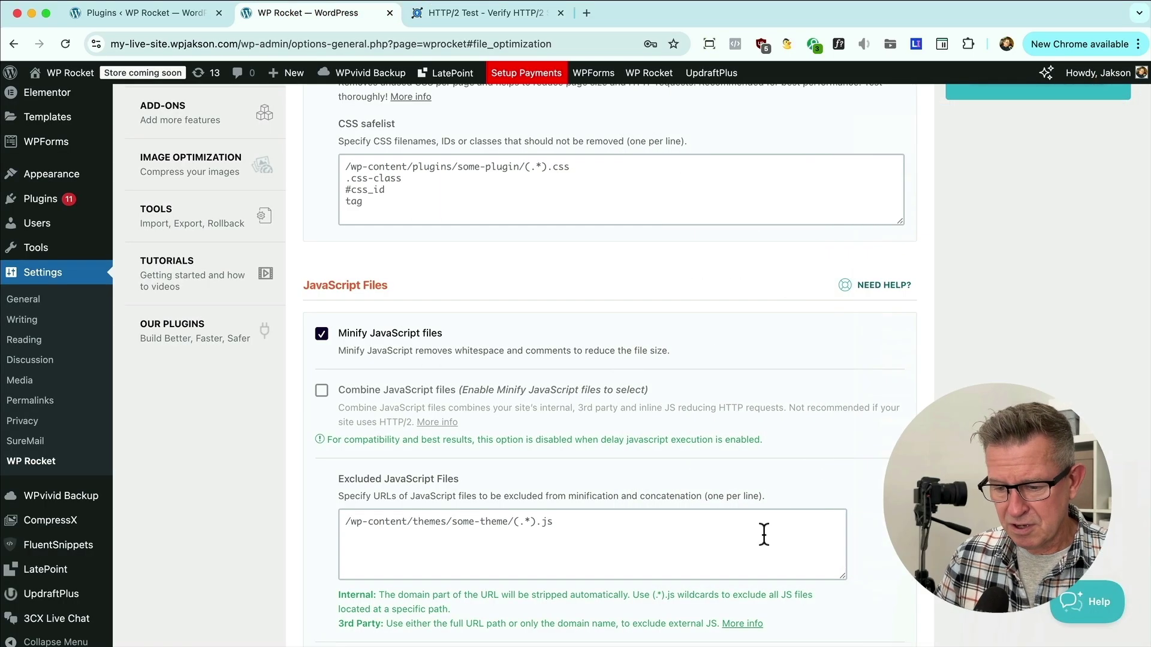
pyautogui.scroll(-5, 739, 530)
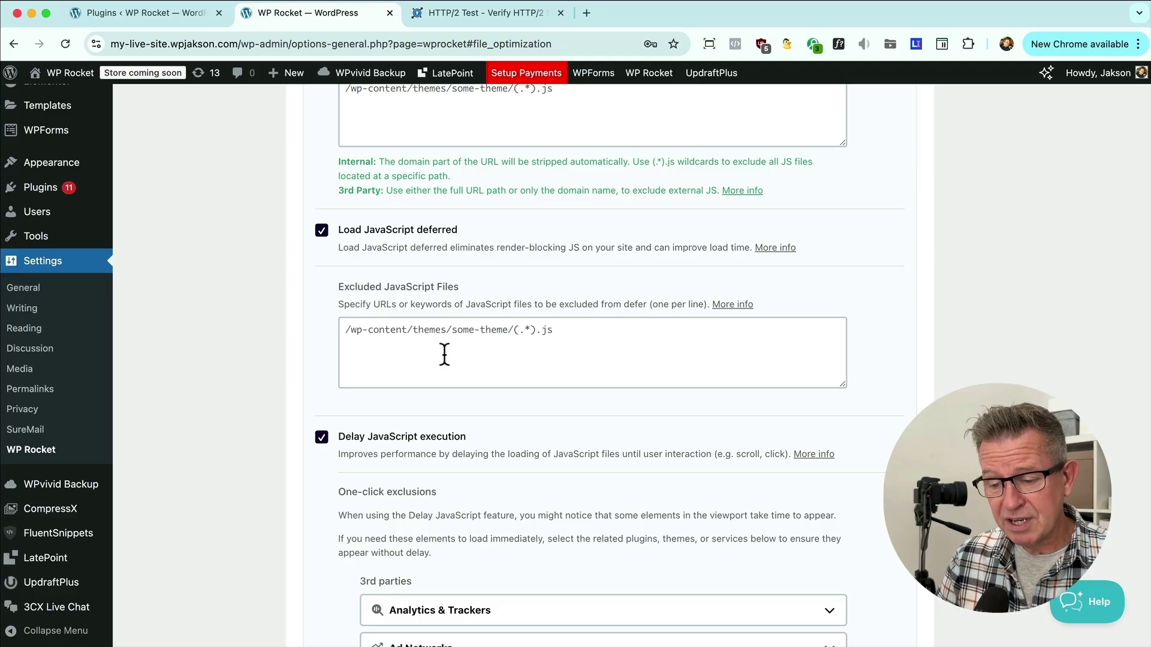
# Review the defer exclusions and delayed JavaScript exclusion categories, including Plugins, excluding nothing
pyautogui.click(410, 339)
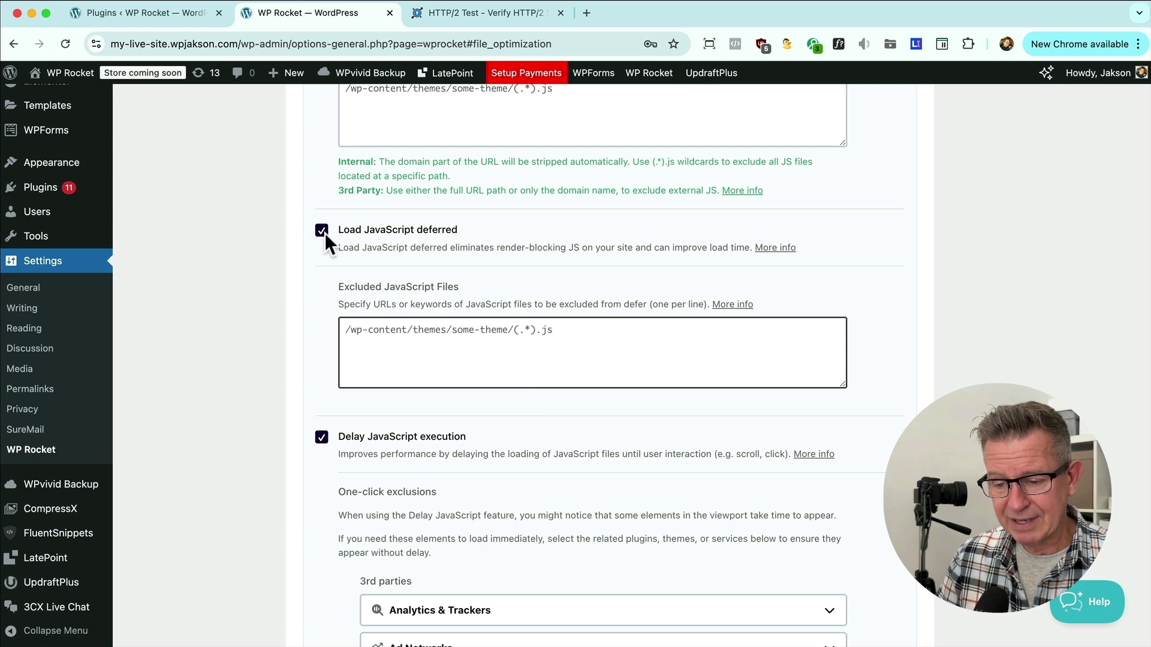
pyautogui.scroll(-2, 326, 235)
pyautogui.scroll(-2, 325, 233)
pyautogui.scroll(-1, 325, 234)
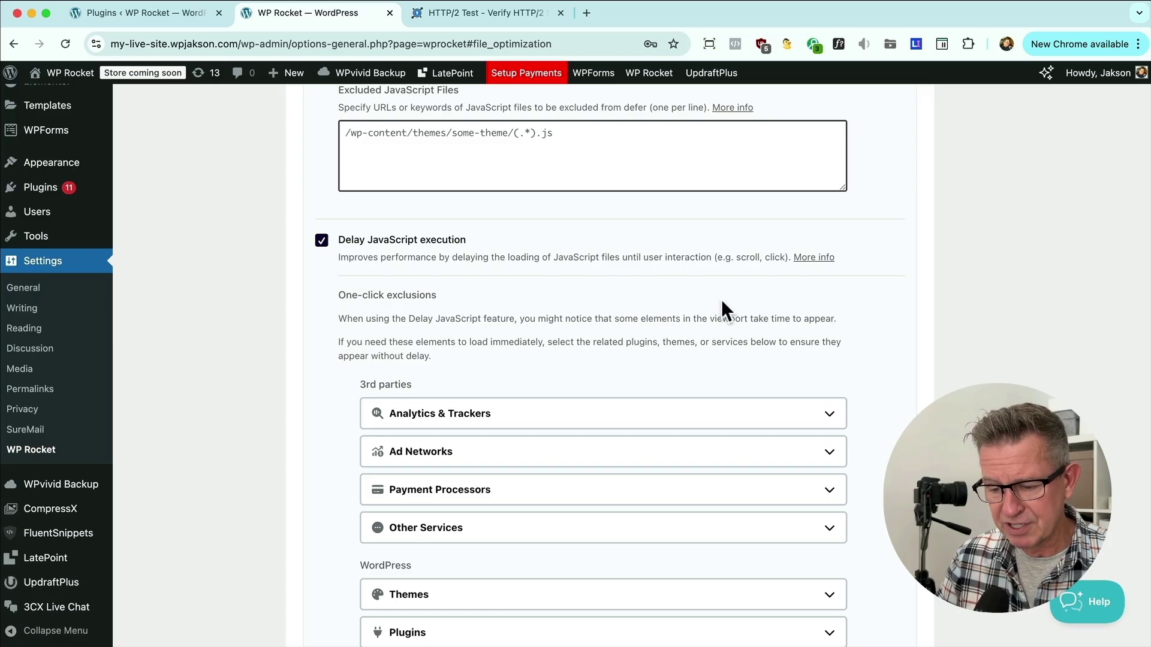
pyautogui.scroll(-1, 634, 303)
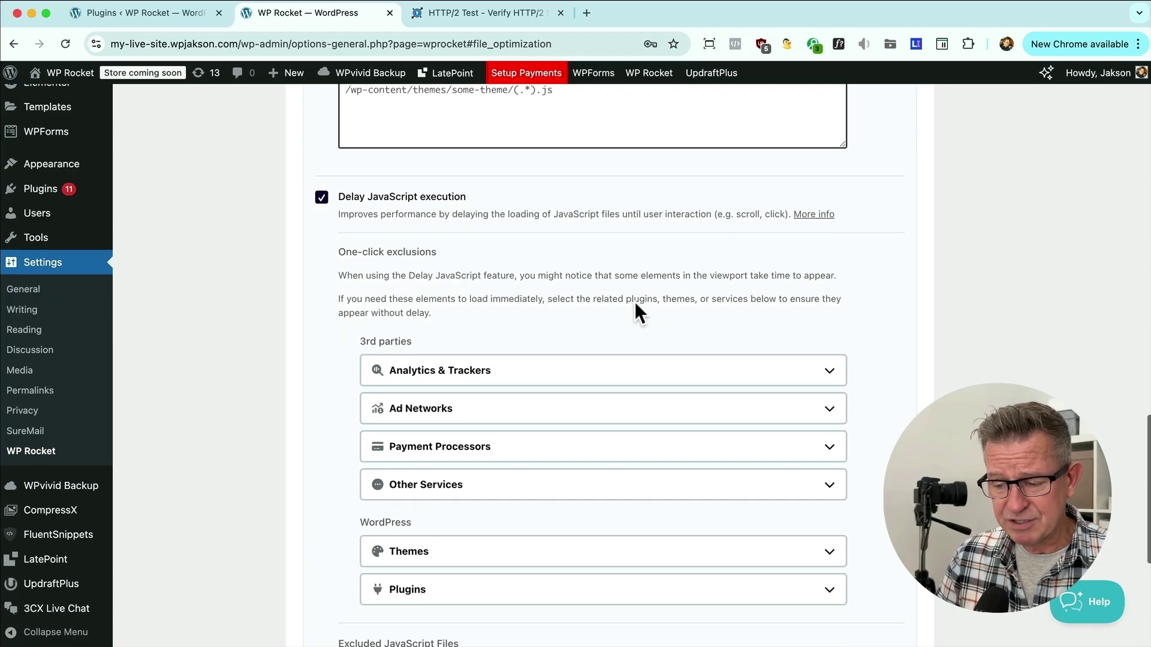
pyautogui.scroll(-1, 634, 305)
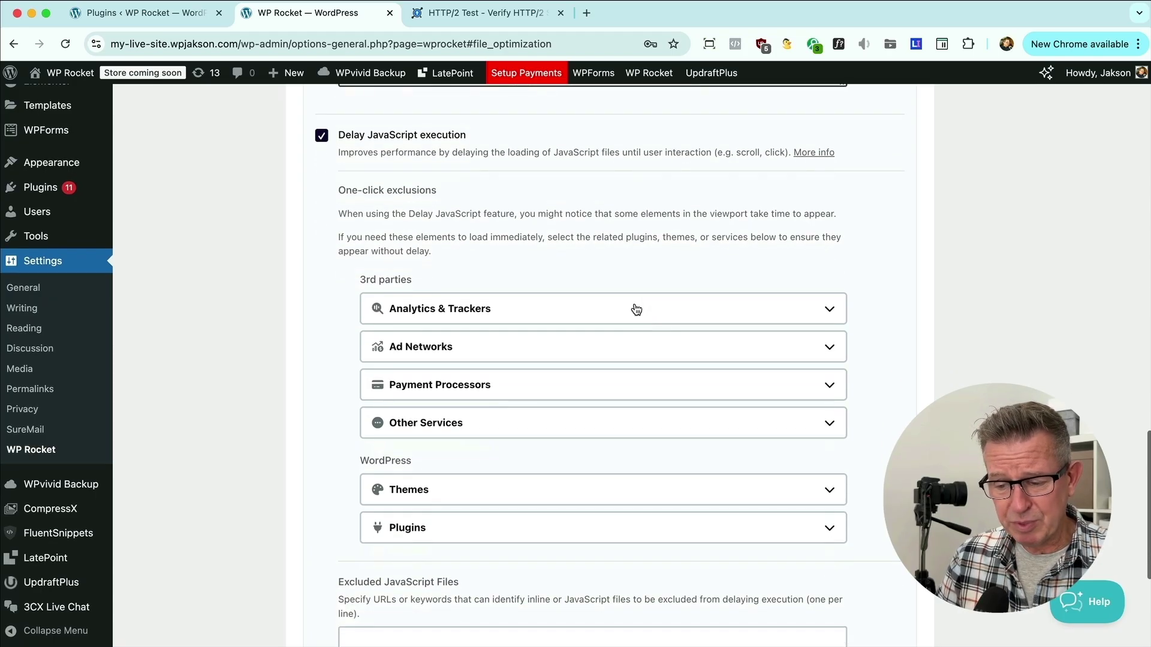
pyautogui.click(597, 310)
pyautogui.click(596, 311)
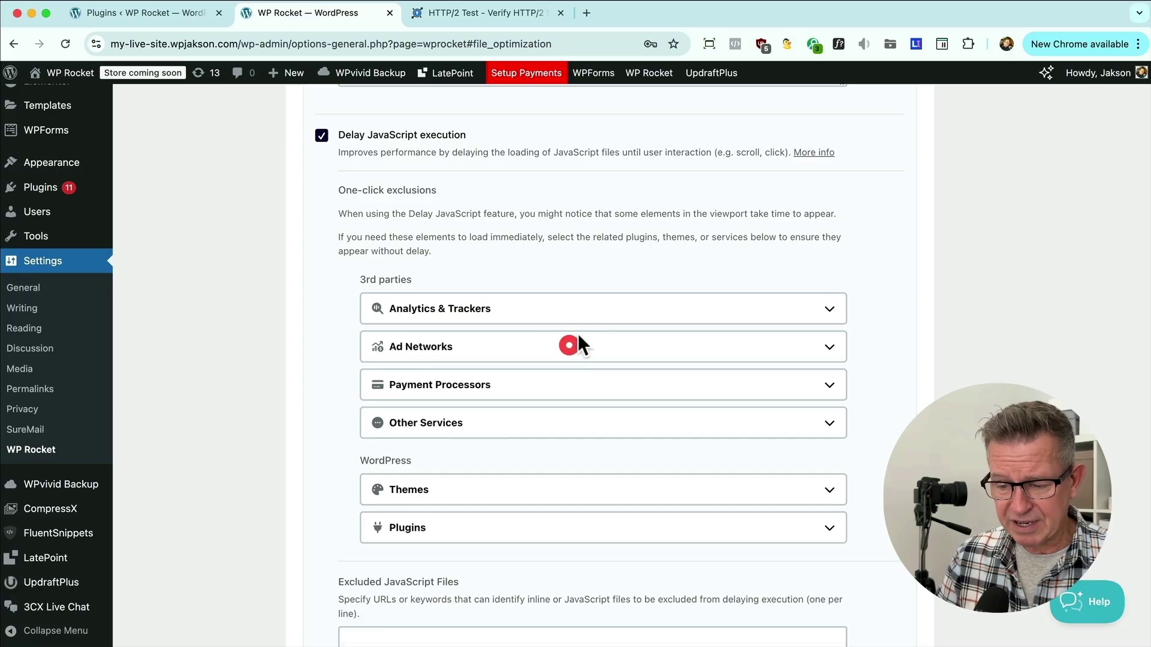
pyautogui.click(568, 351)
pyautogui.scroll(-1, 498, 423)
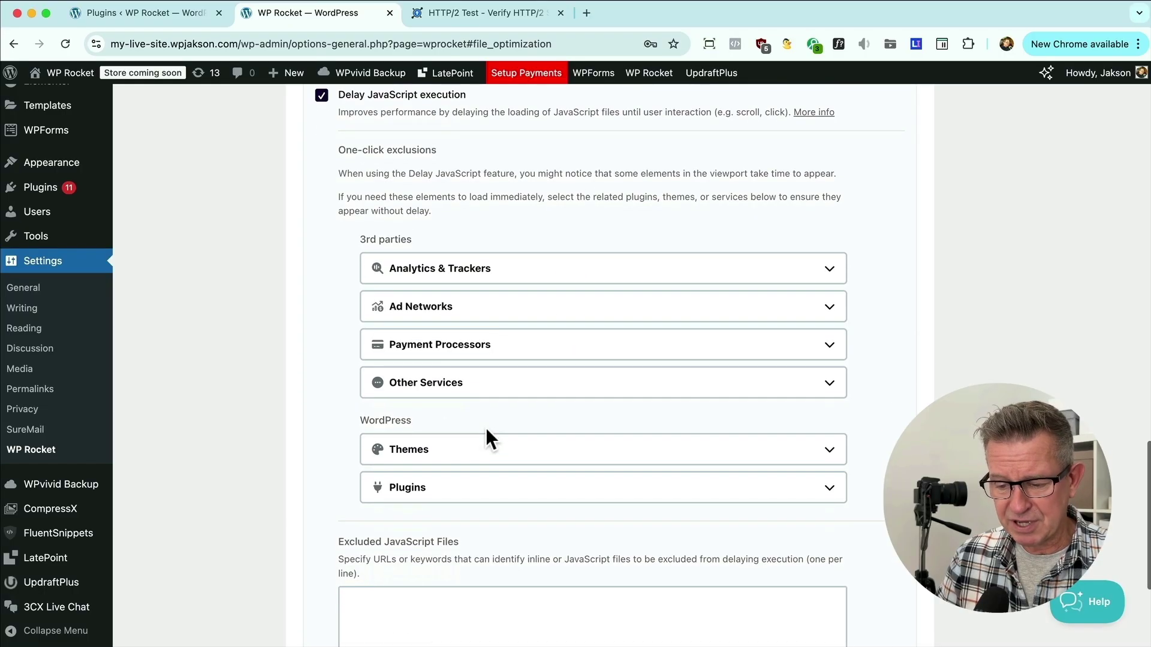
pyautogui.scroll(-1, 487, 429)
pyautogui.click(518, 448)
pyautogui.scroll(-2, 520, 455)
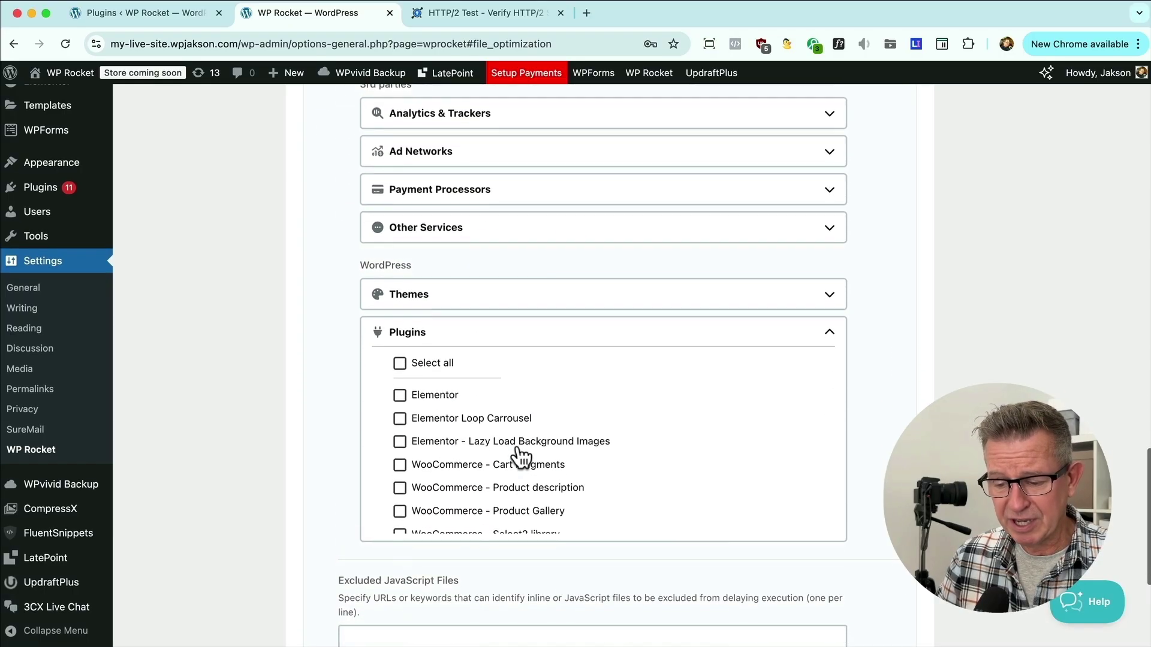
pyautogui.scroll(-1, 517, 447)
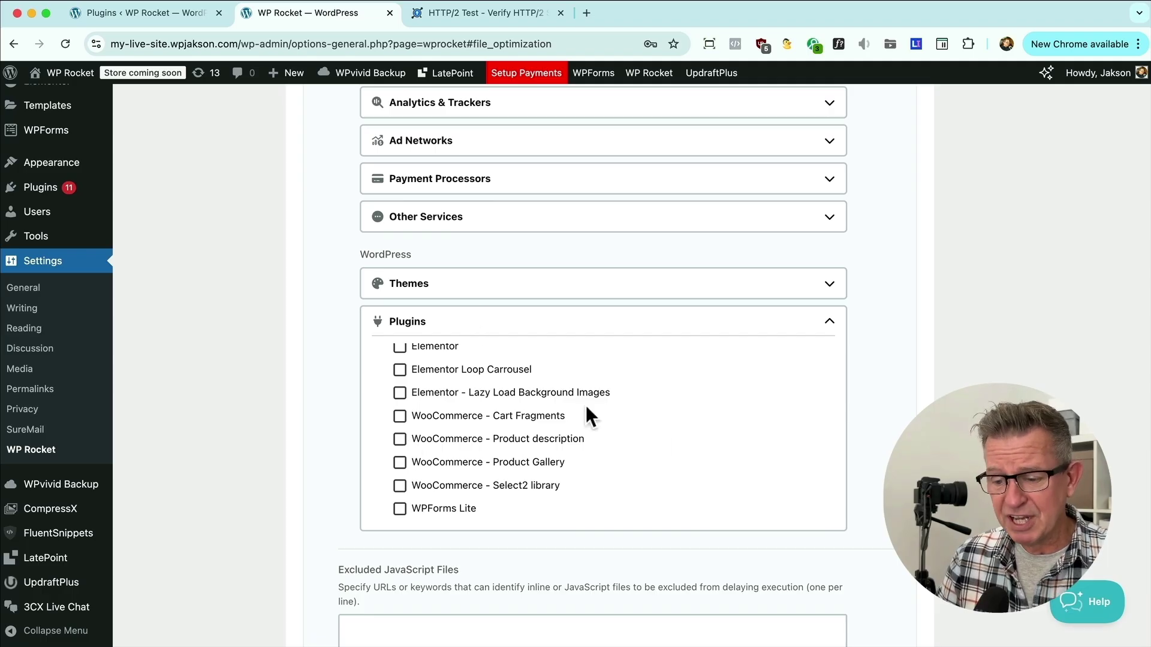
pyautogui.scroll(-2, 511, 438)
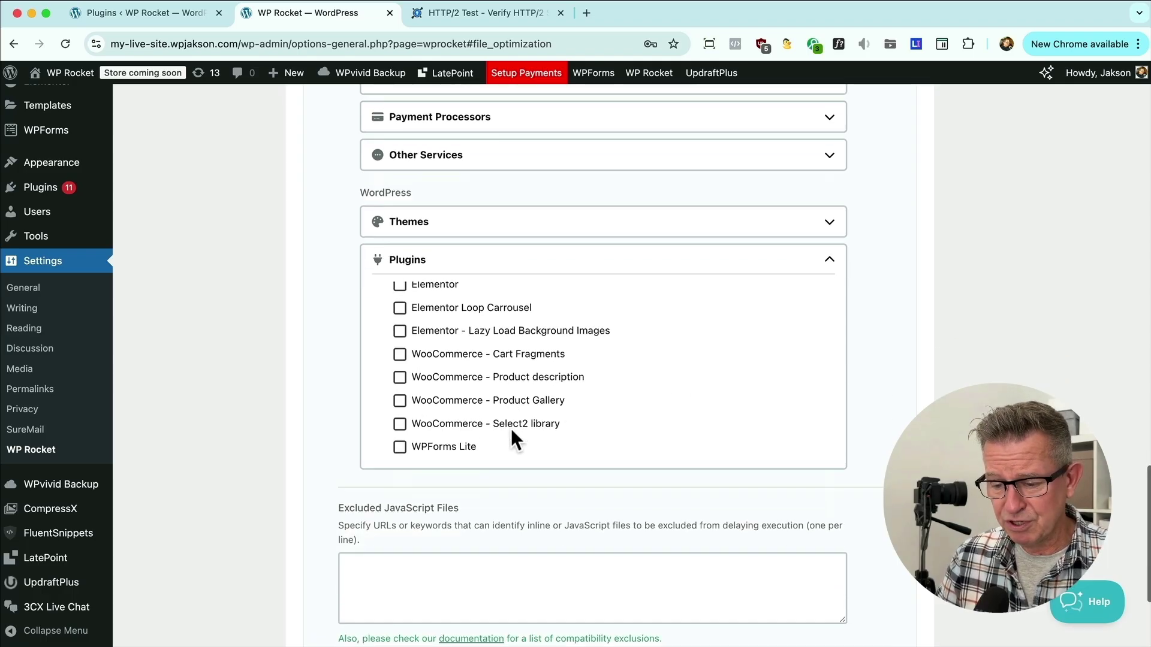
pyautogui.scroll(-3, 511, 433)
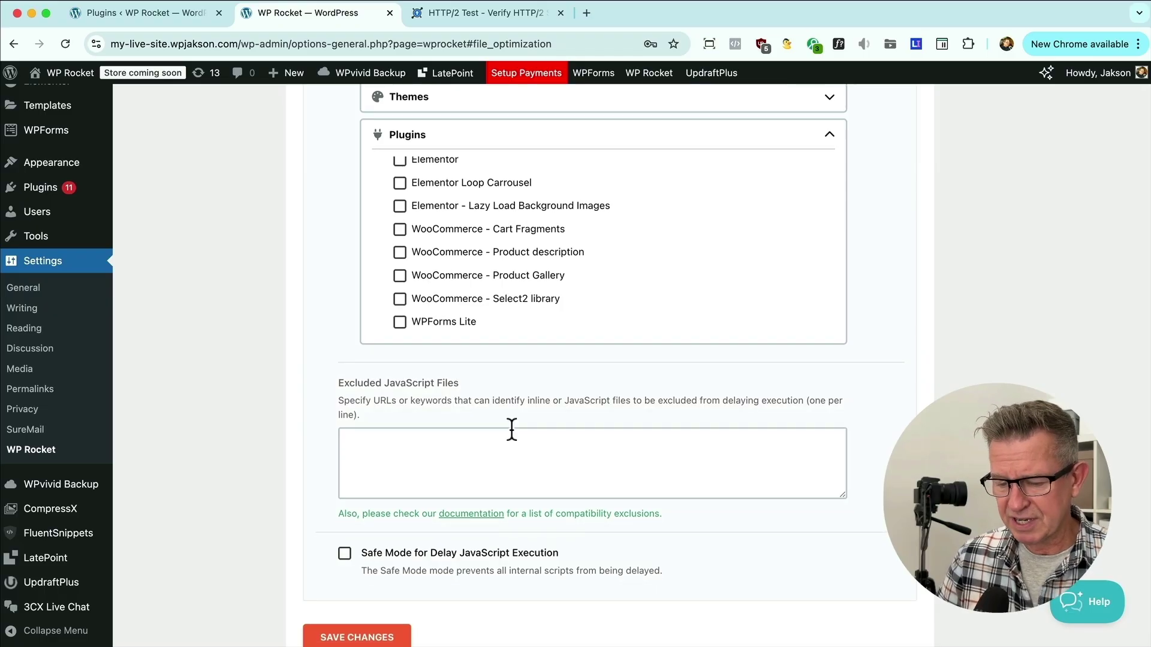
pyautogui.click(444, 446)
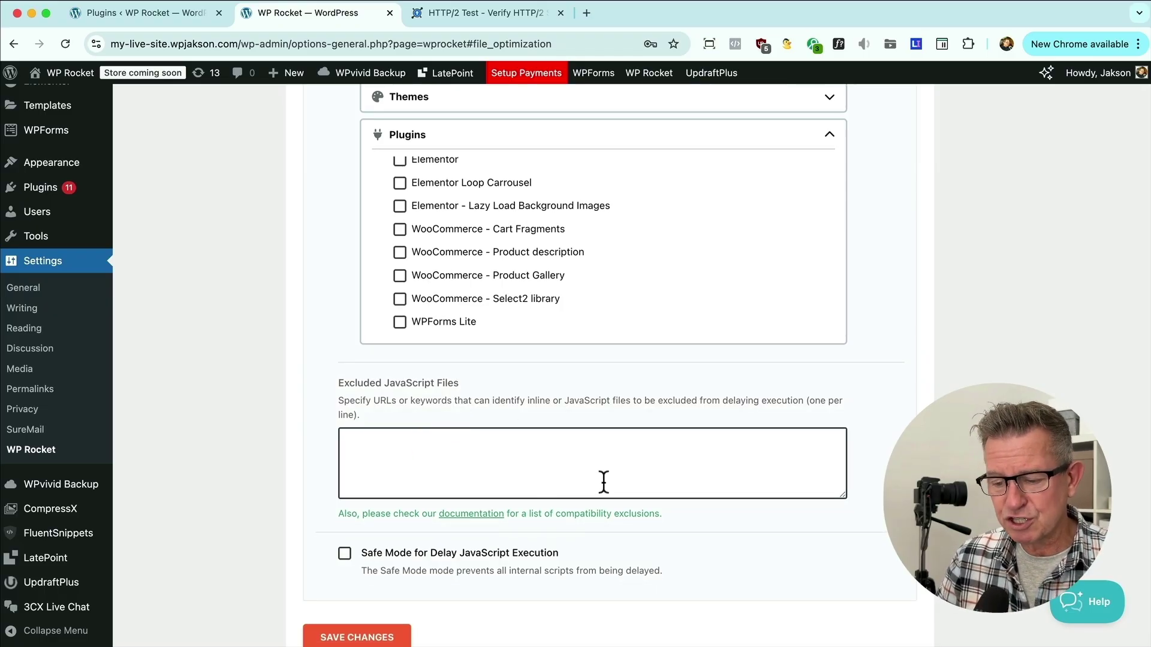
pyautogui.scroll(15, 386, 423)
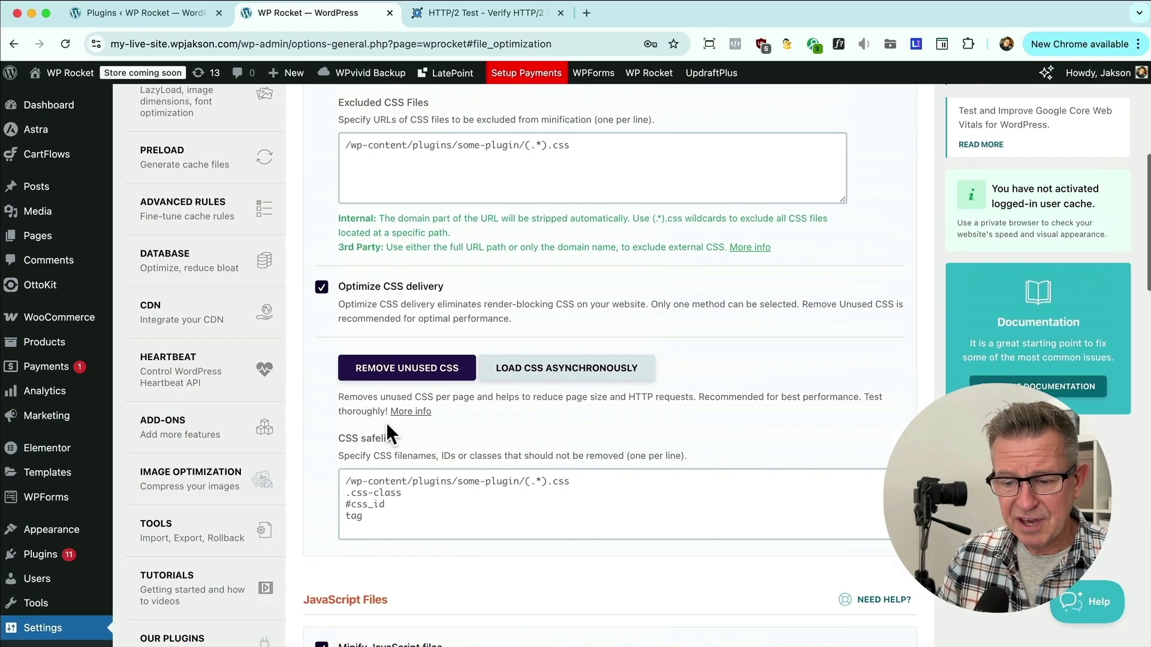
pyautogui.scroll(5, 330, 350)
# Review the Media LazyLoad options and the excluded images or iframes list
pyautogui.click(226, 396)
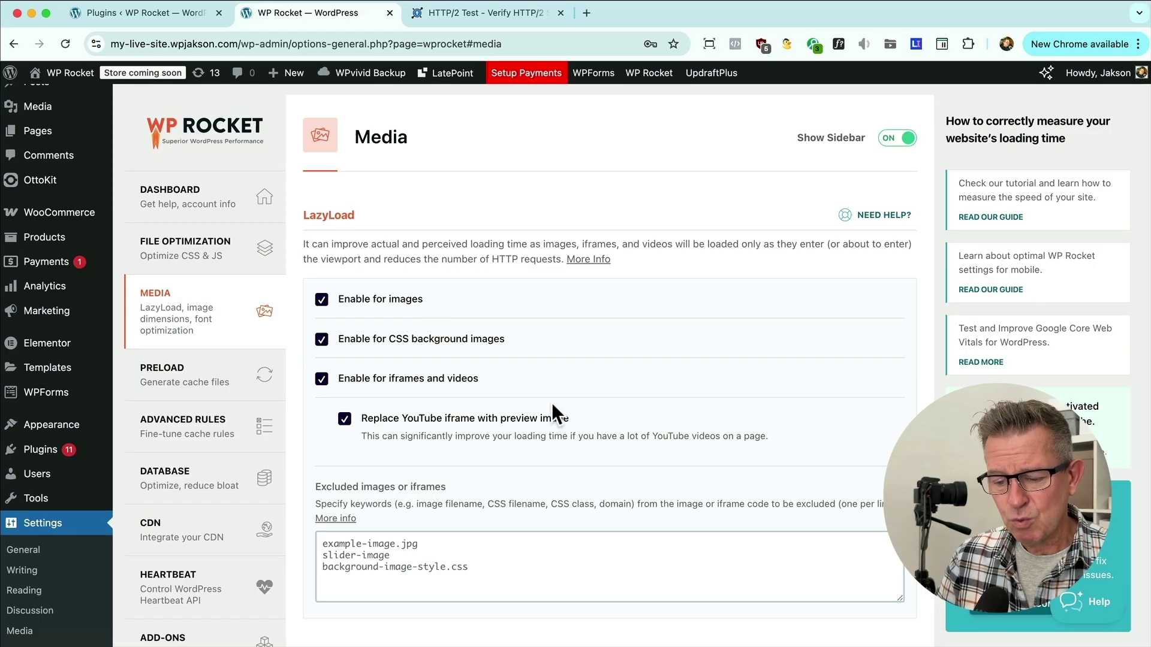
pyautogui.click(370, 546)
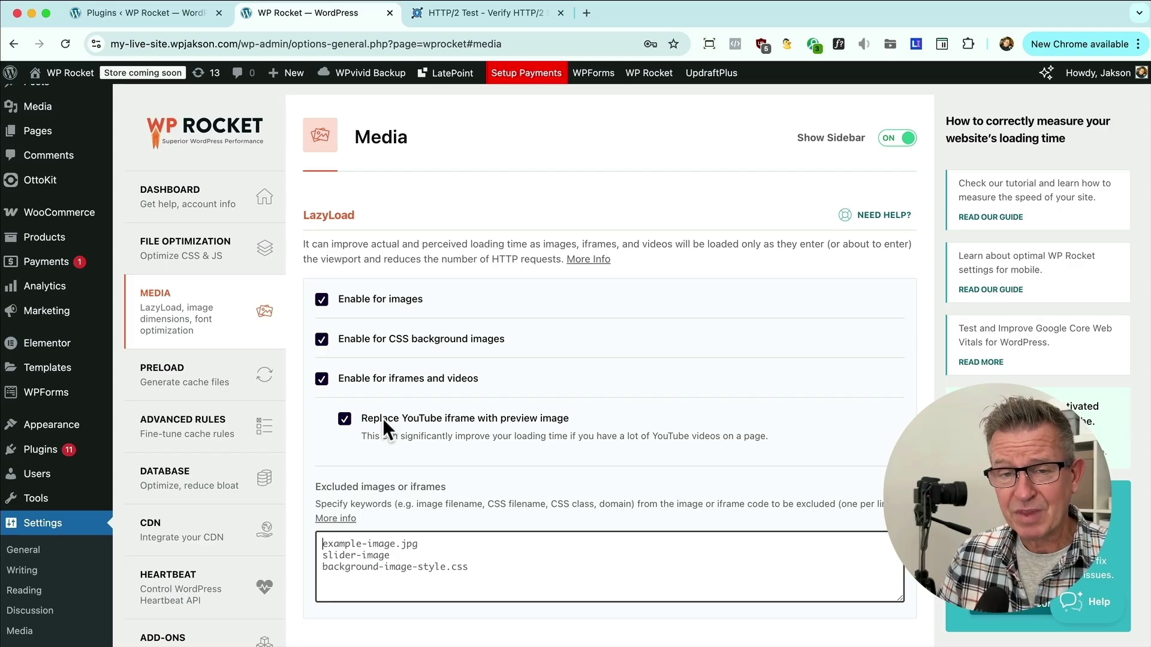
pyautogui.scroll(-1, 650, 403)
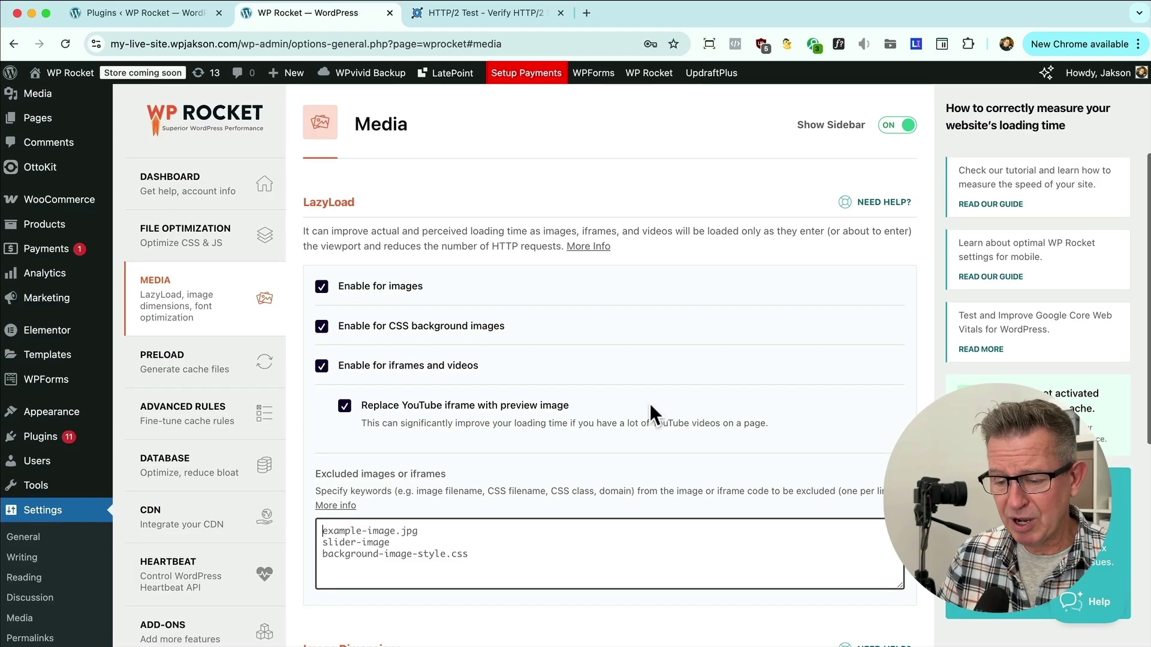
pyautogui.scroll(-3, 446, 395)
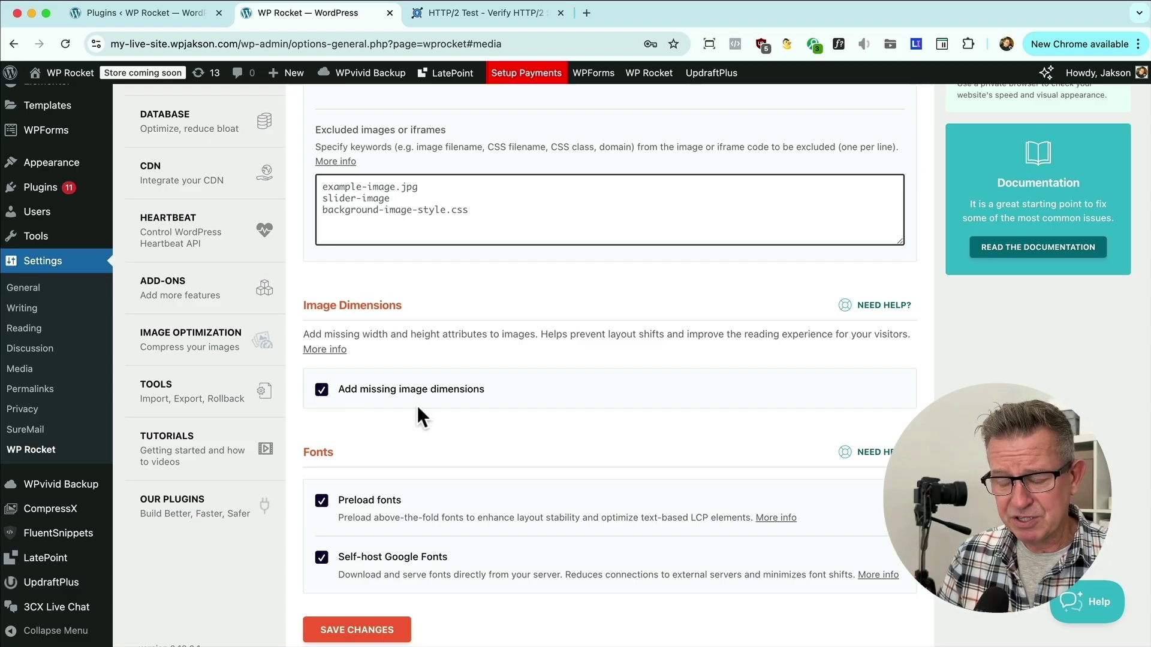
pyautogui.scroll(-1, 417, 405)
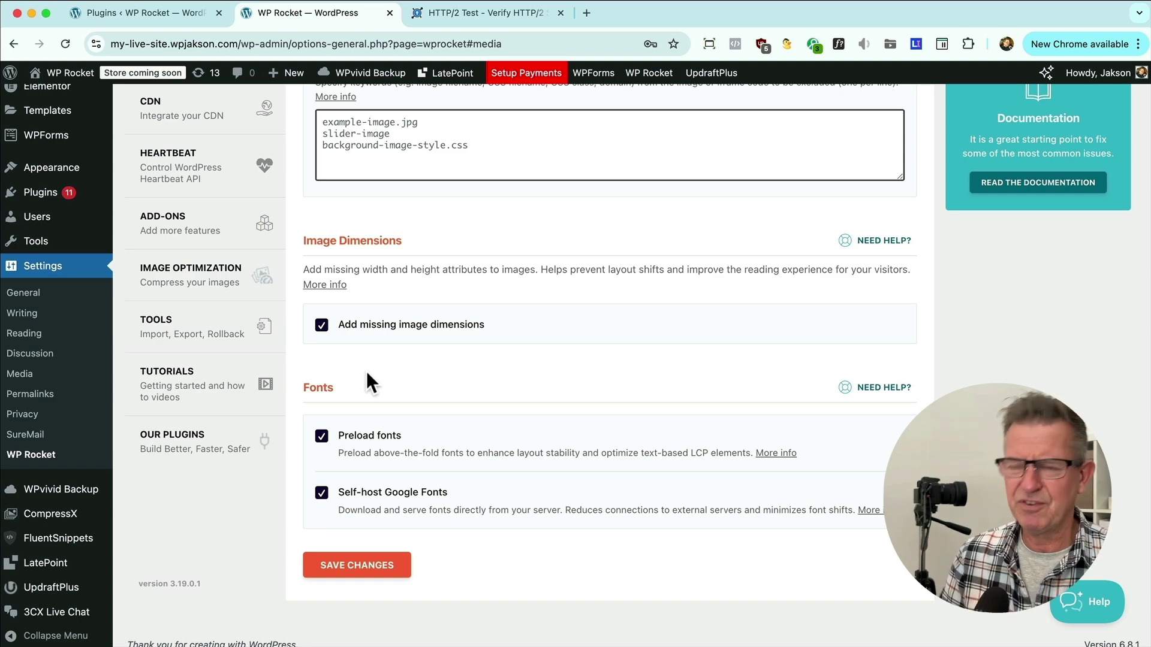
pyautogui.scroll(-1, 392, 368)
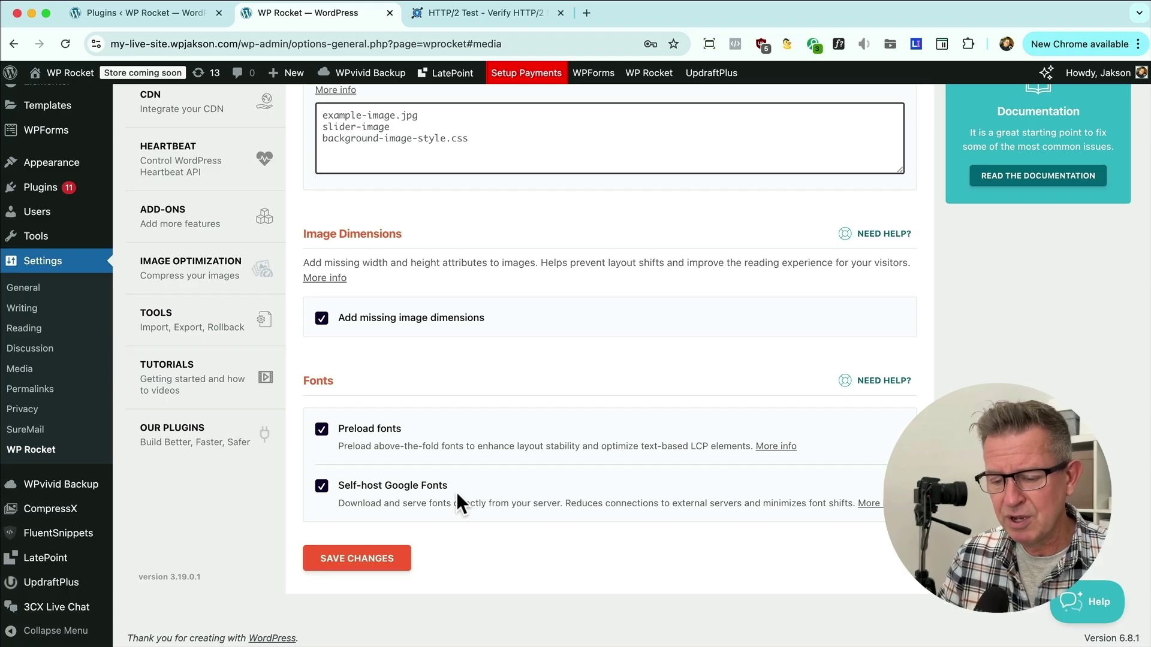
pyautogui.scroll(10, 506, 512)
# Bring up the Preload settings with cache and link preloading on
pyautogui.click(185, 405)
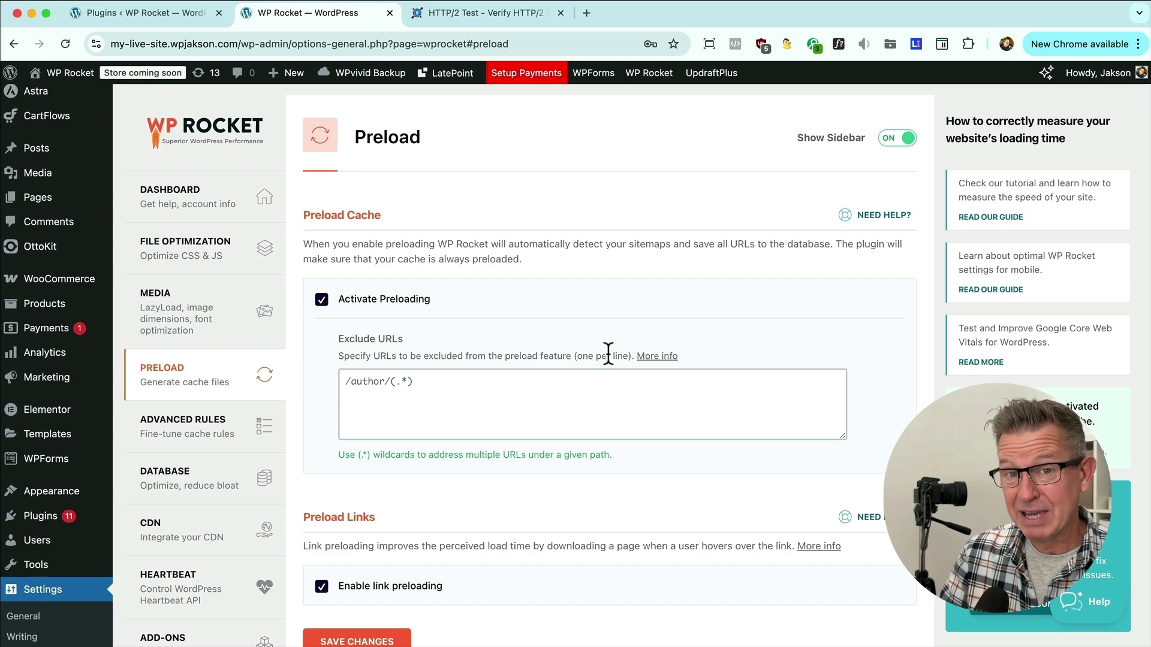
pyautogui.scroll(-5, 607, 352)
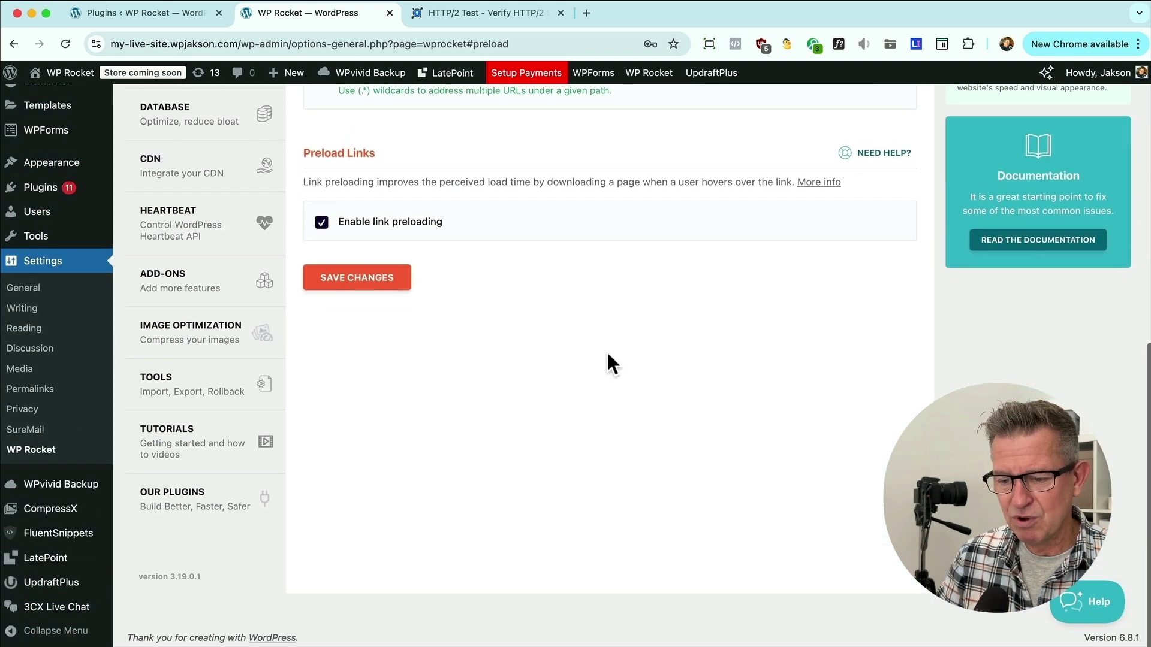
# View the live DNK storefront in the other browser, then return to WordPress admin
pyautogui.press('super+Tab')
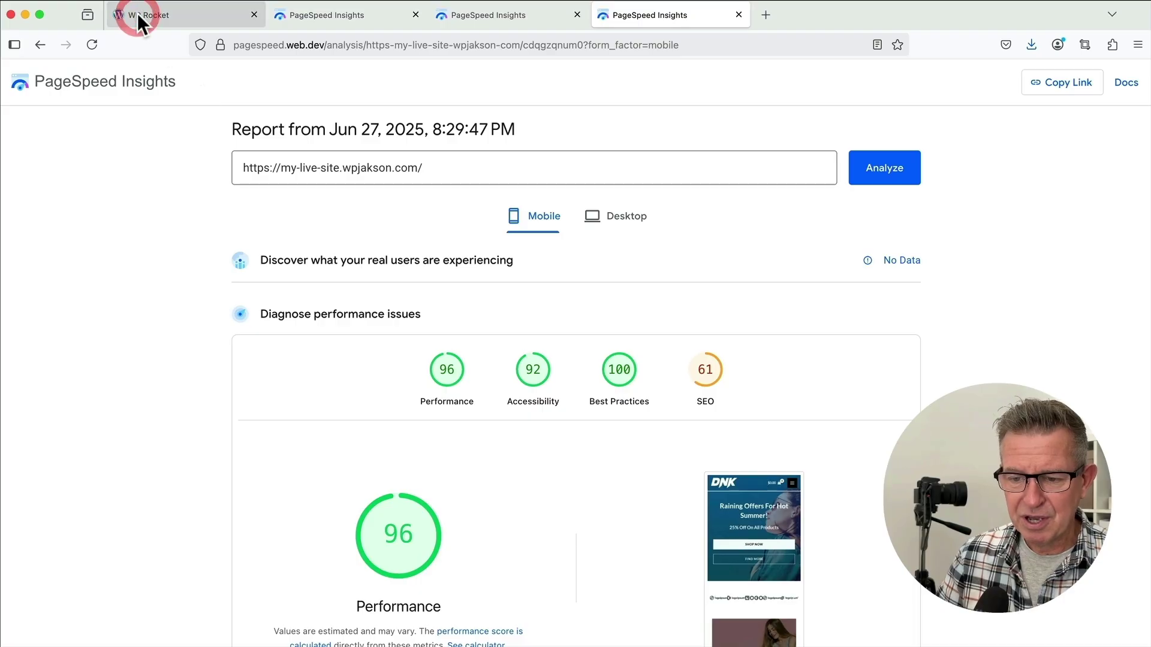
pyautogui.click(138, 14)
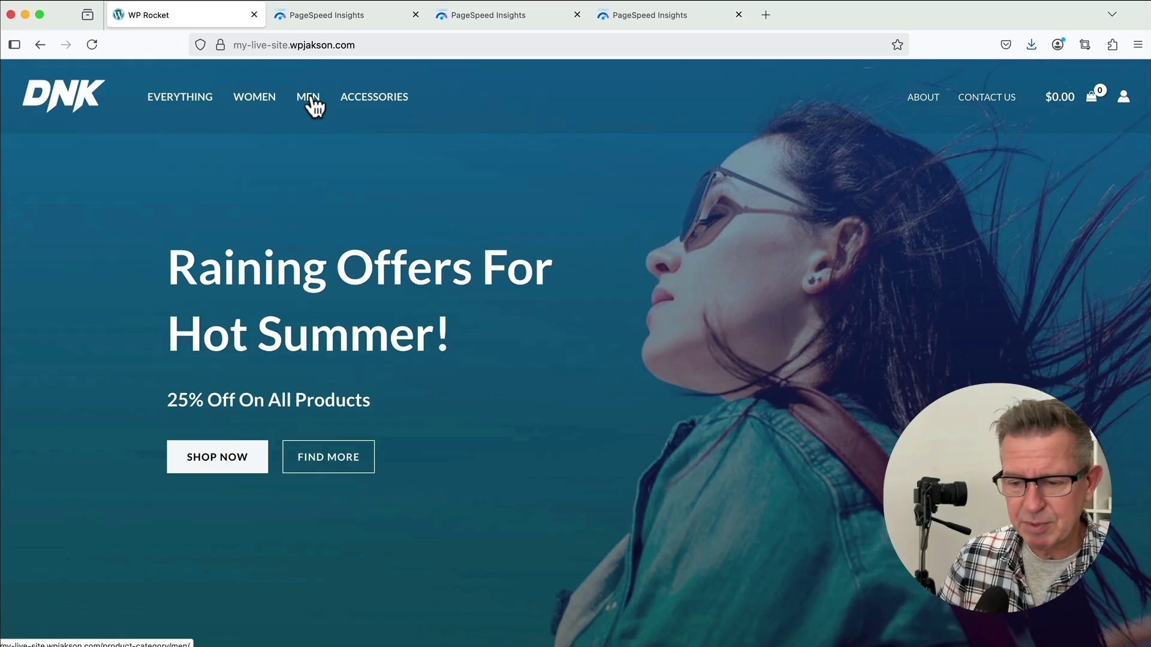
pyautogui.press('super+Tab')
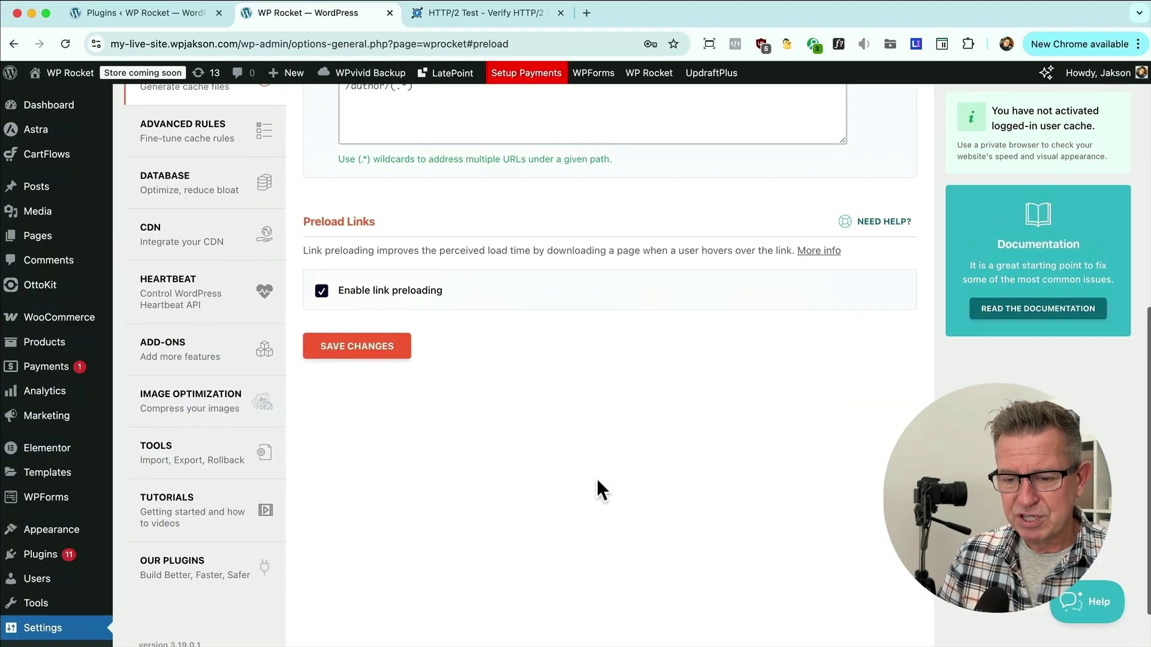
pyautogui.scroll(3, 598, 490)
pyautogui.click(190, 311)
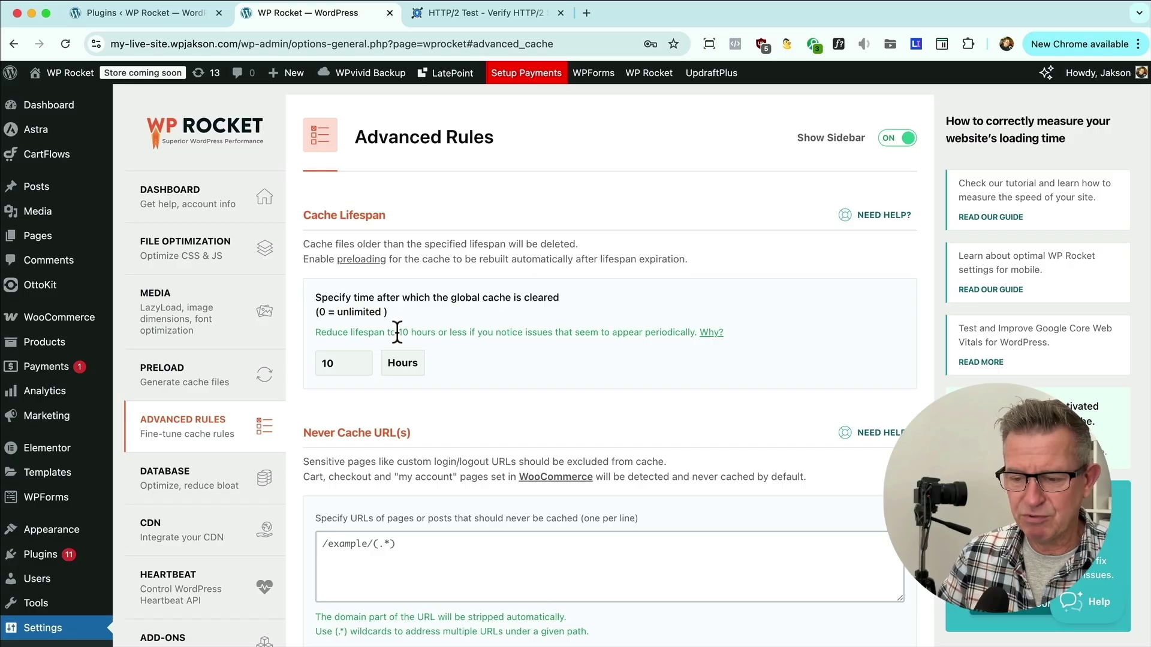
pyautogui.scroll(-2, 397, 331)
pyautogui.scroll(-1, 397, 331)
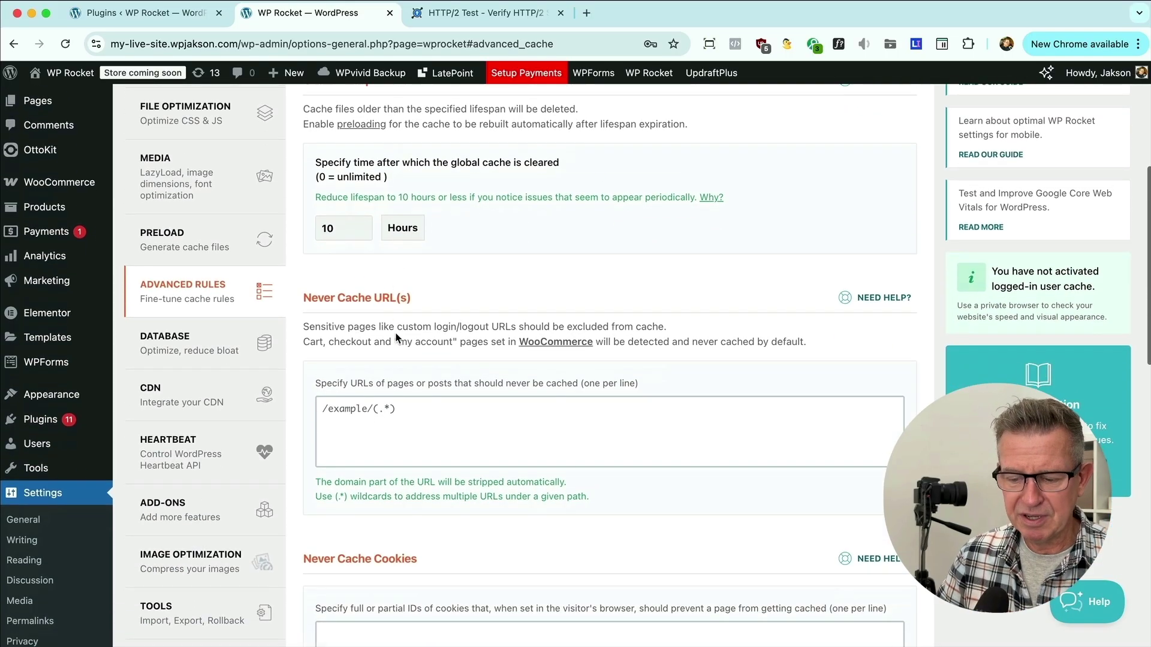
pyautogui.scroll(-5, 395, 335)
pyautogui.scroll(-1, 496, 351)
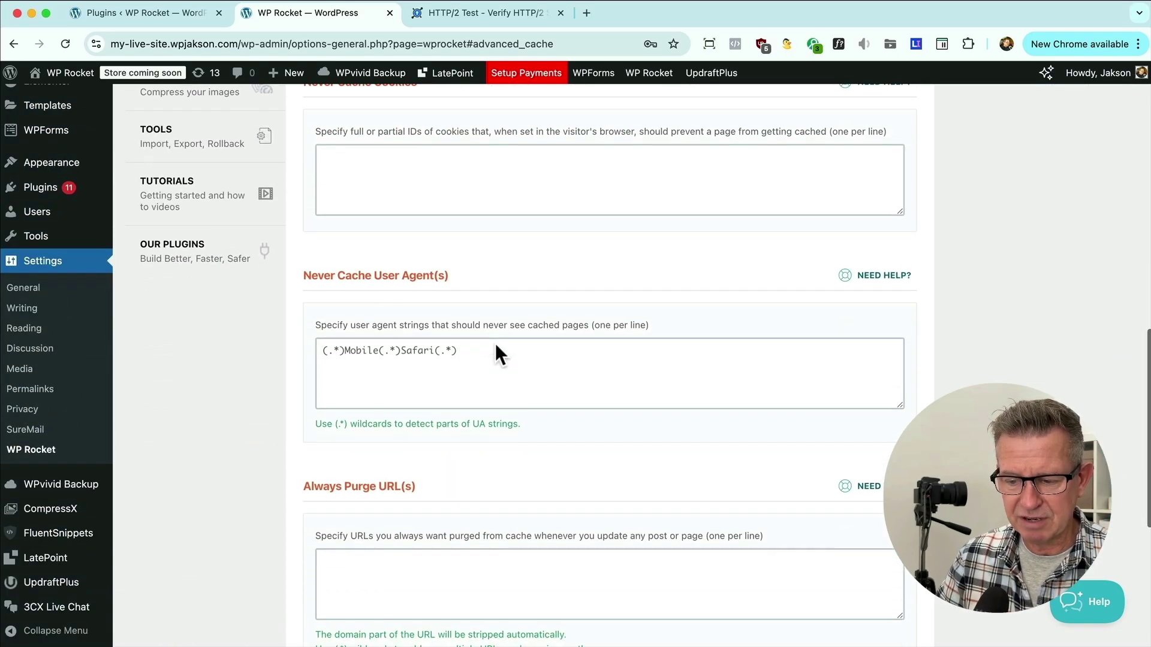
pyautogui.scroll(7, 466, 350)
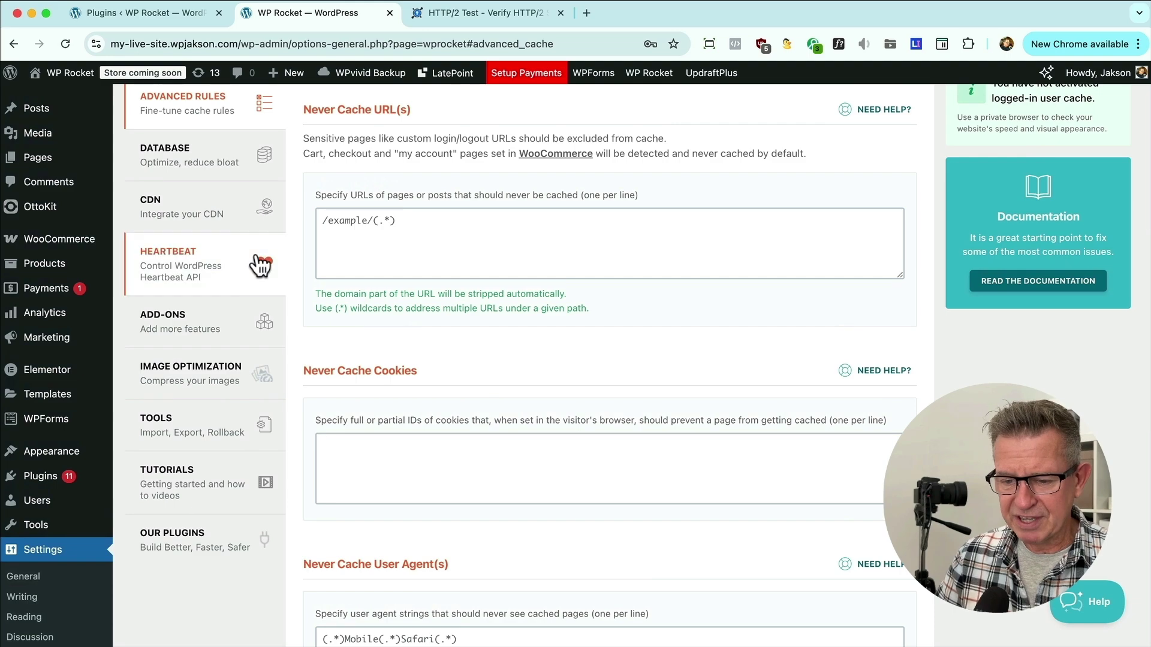
# Review the Database cleanup options, then bring up the CDN settings with the RocketCDN offer
pyautogui.click(158, 163)
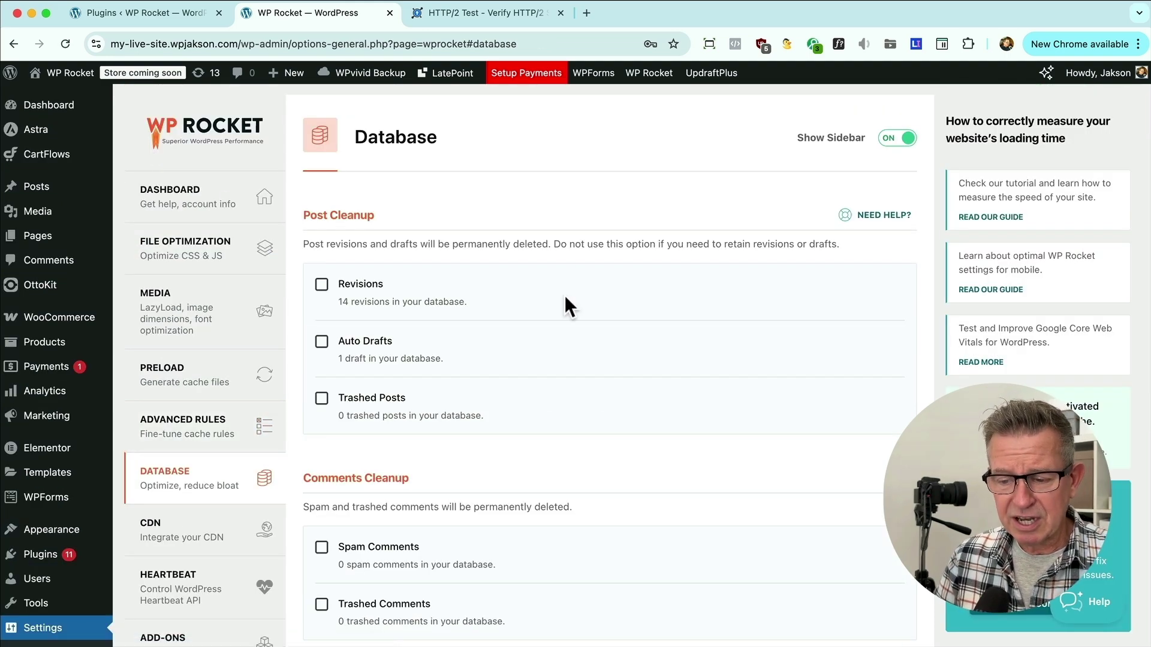
pyautogui.scroll(-1, 565, 297)
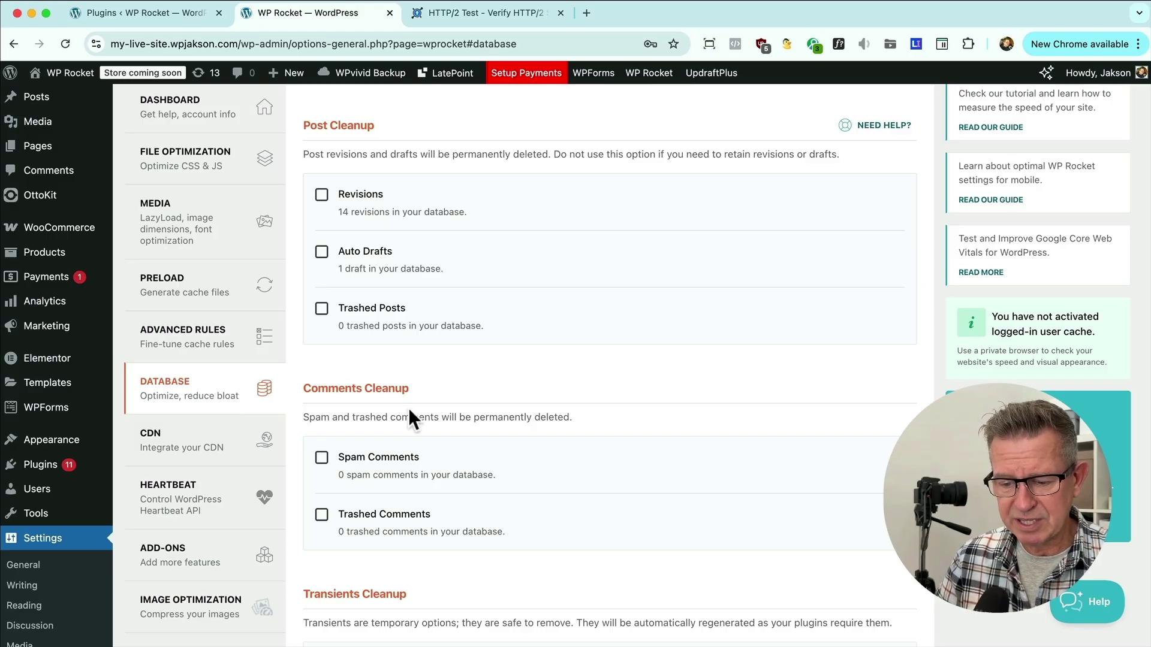
pyautogui.click(174, 441)
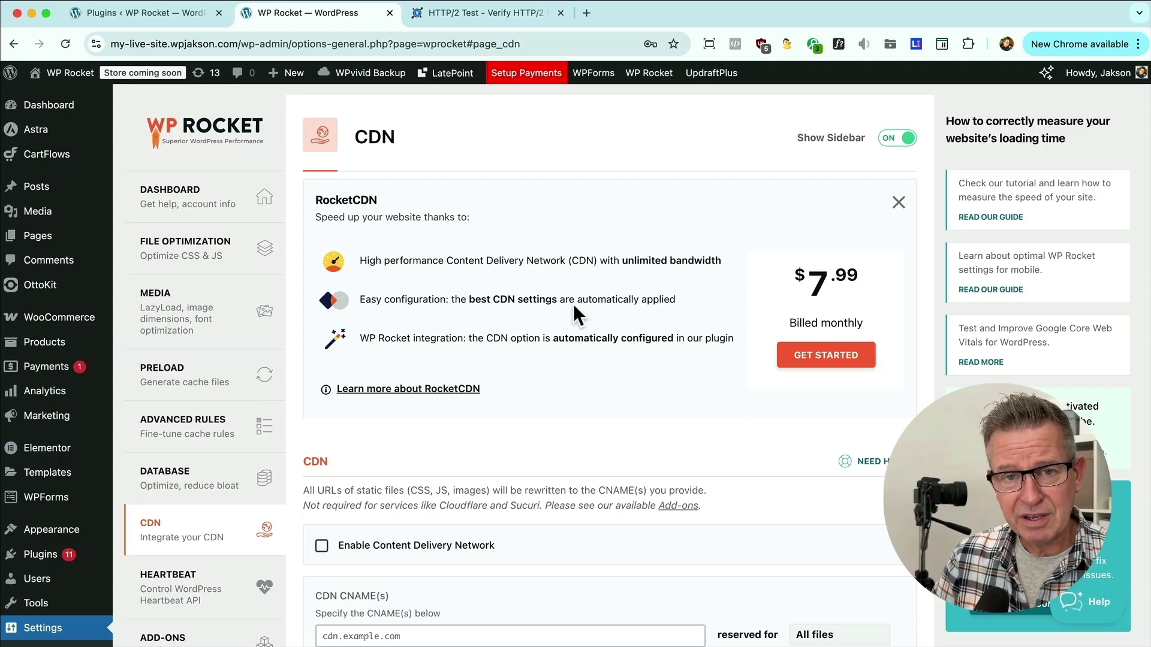
pyautogui.scroll(-3, 574, 305)
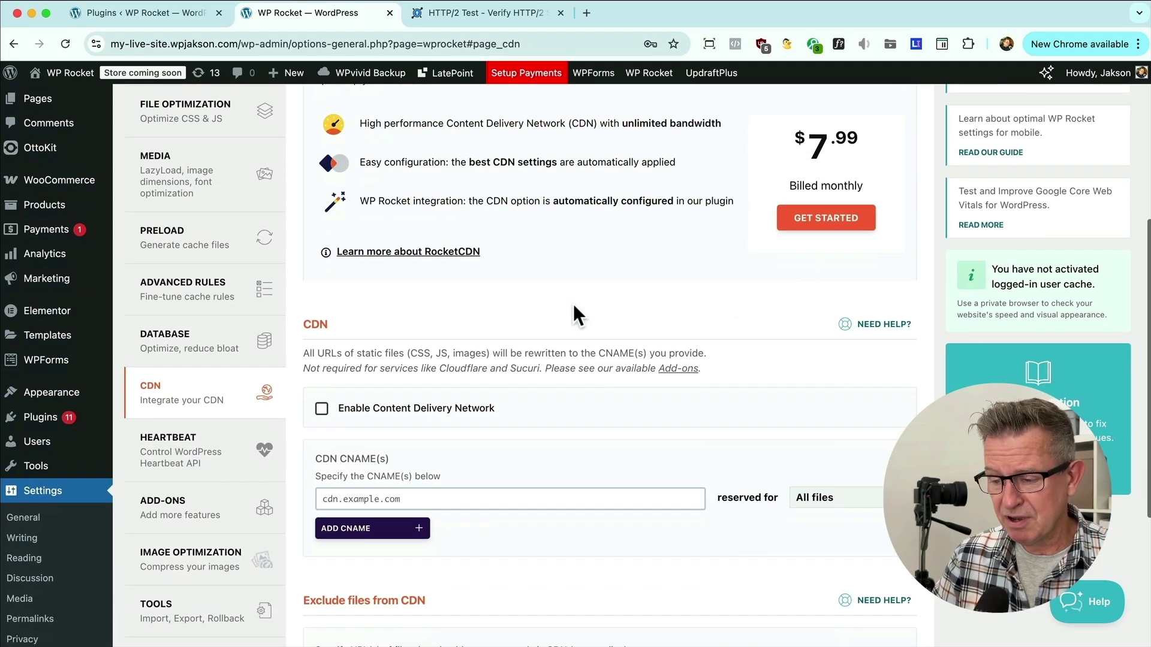
pyautogui.scroll(-1, 573, 304)
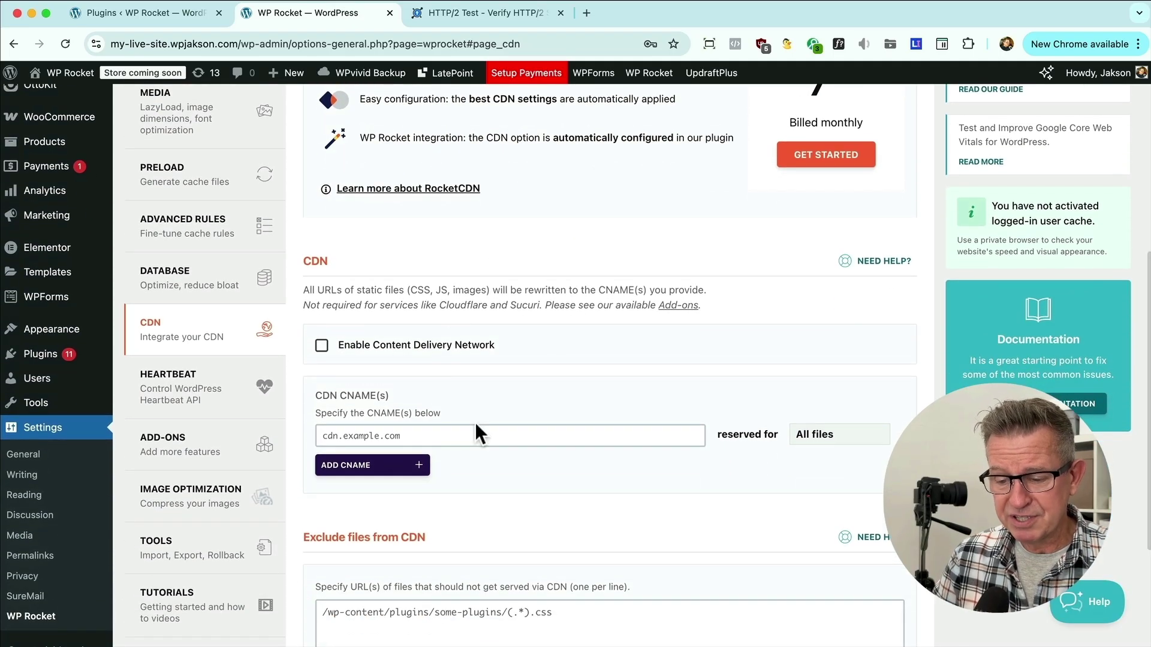
pyautogui.scroll(-2, 481, 431)
# Show the Heartbeat settings with Control Heartbeat enabled and reduced activity
pyautogui.click(192, 286)
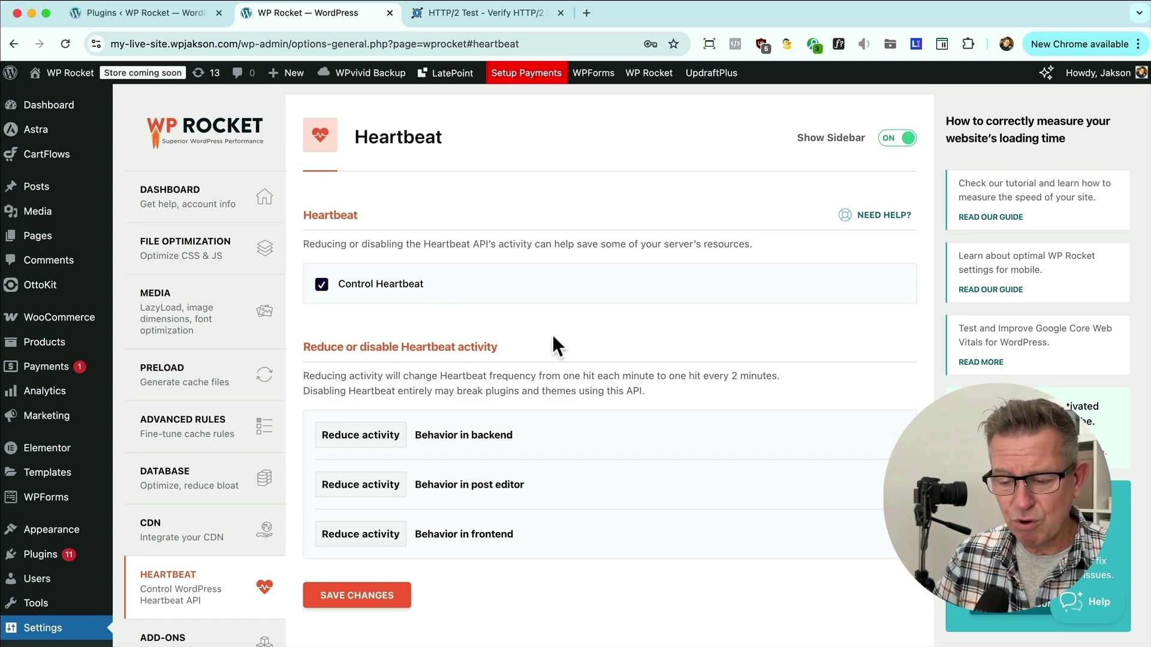
pyautogui.scroll(-2, 553, 334)
pyautogui.scroll(-2, 553, 335)
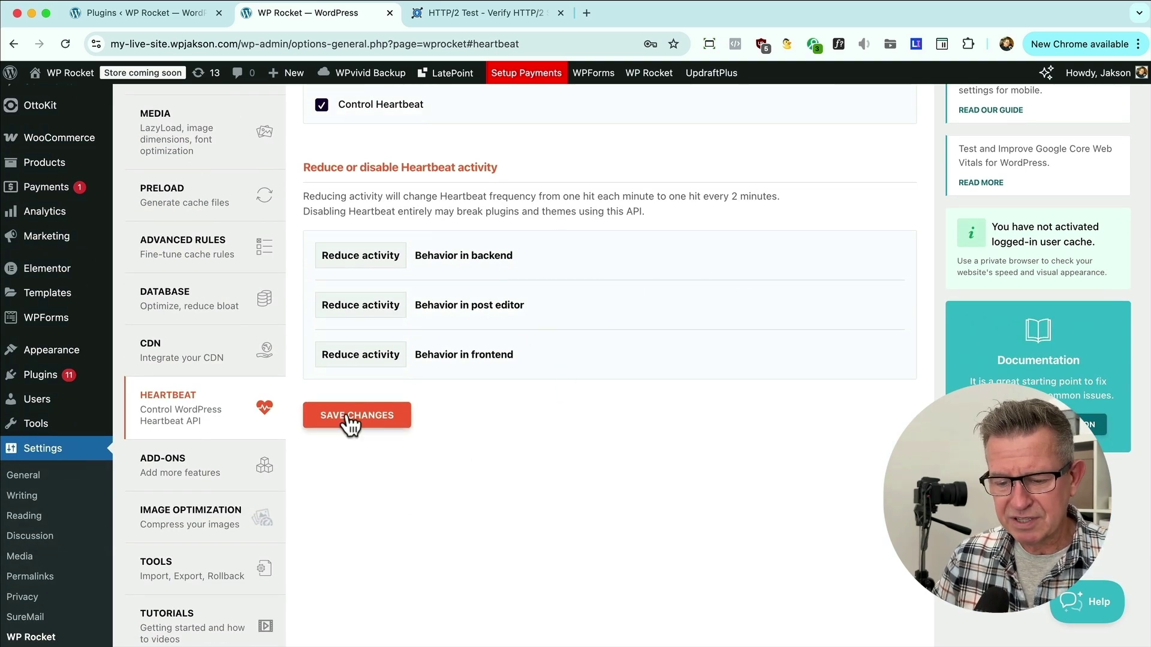
# Show the Add-ons page with User Cache, WebP Compatibility and Cloudflare switched off
pyautogui.click(168, 465)
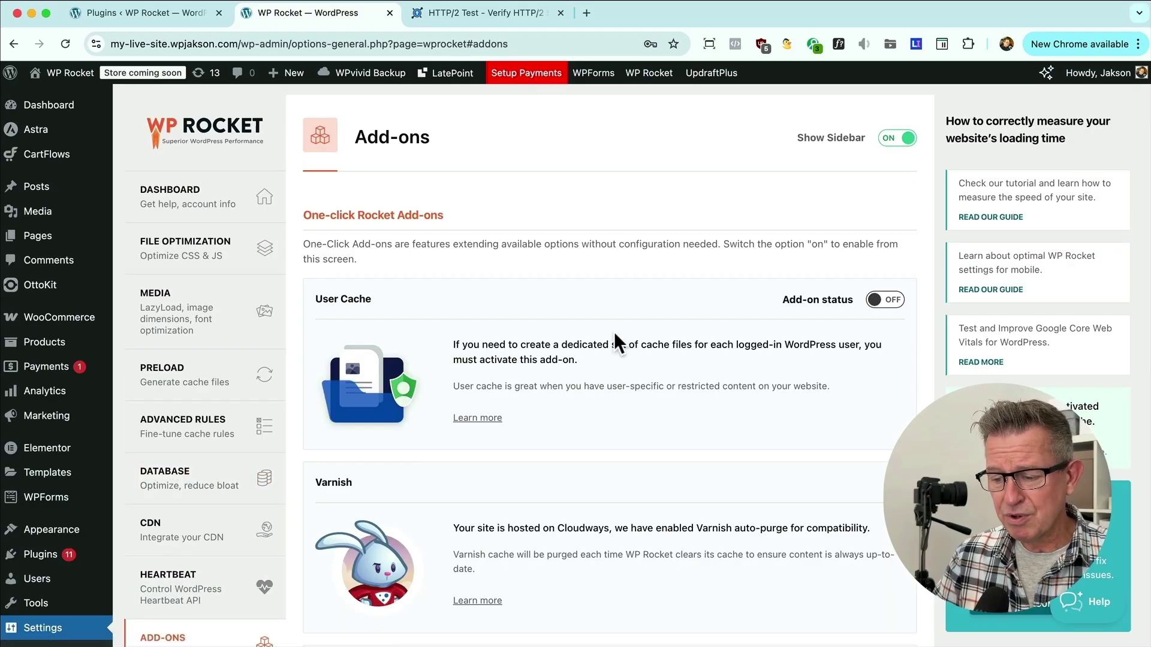
pyautogui.scroll(-1, 542, 341)
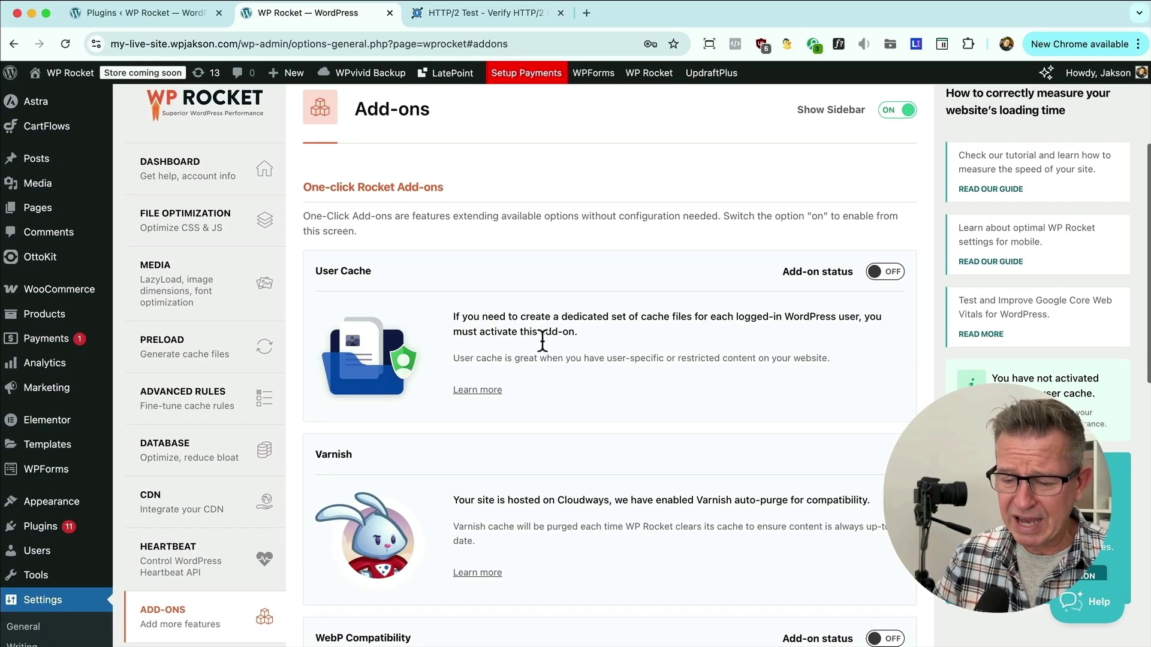
pyautogui.scroll(-2, 543, 342)
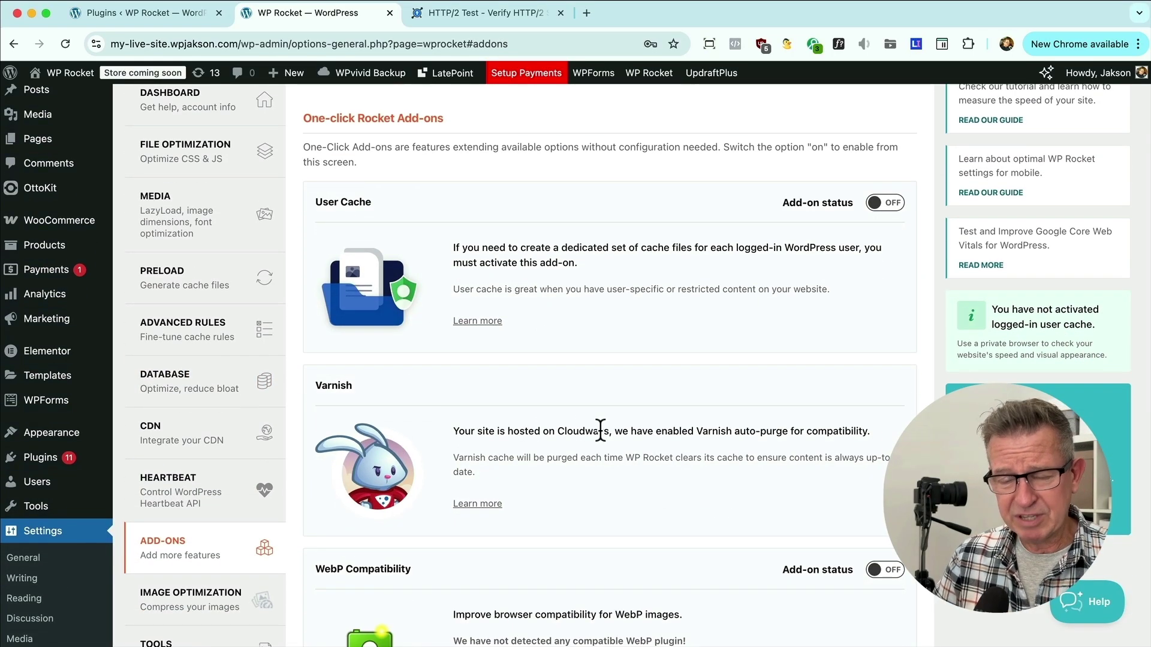
pyautogui.scroll(-2, 599, 431)
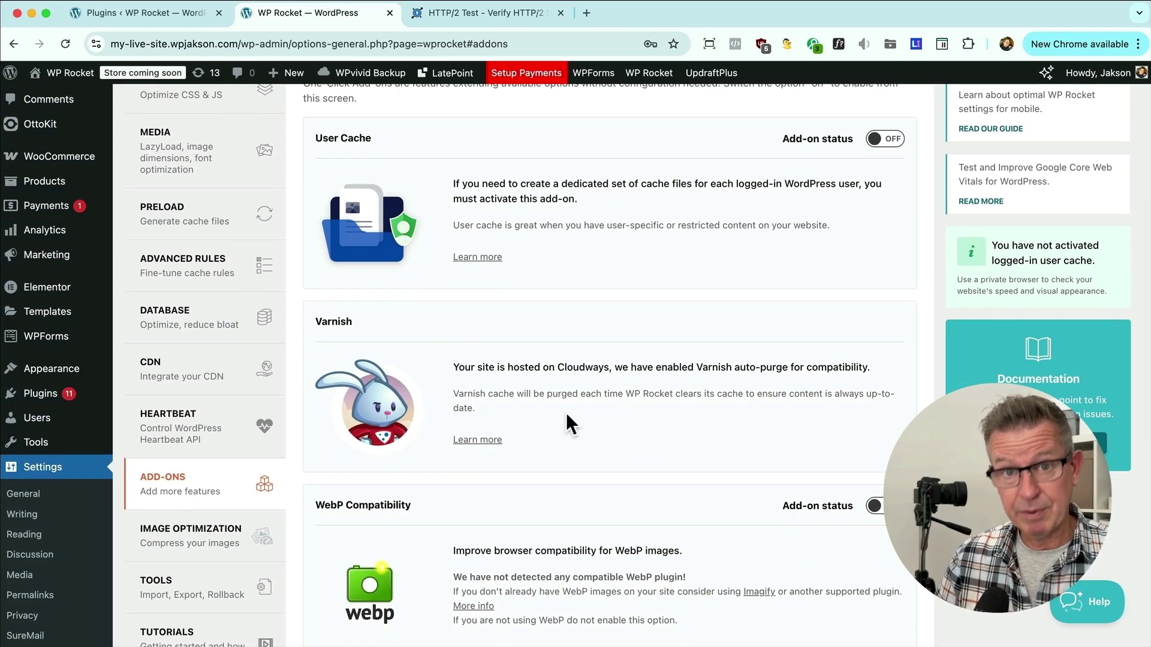
pyautogui.scroll(-2, 566, 413)
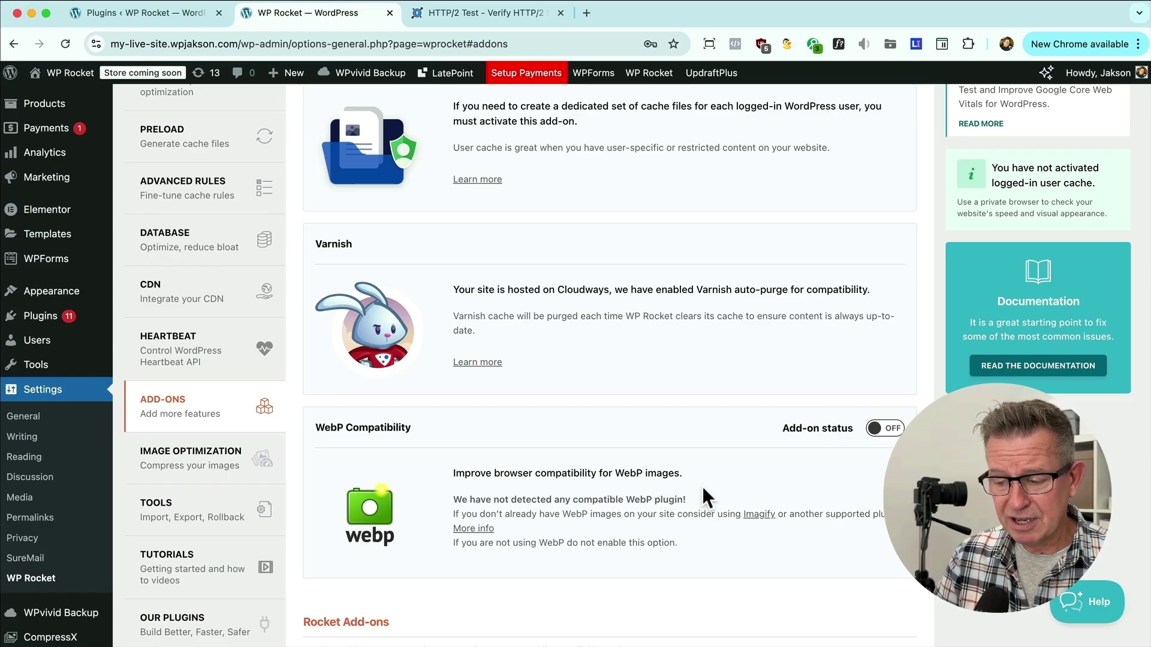
pyautogui.scroll(-1, 690, 494)
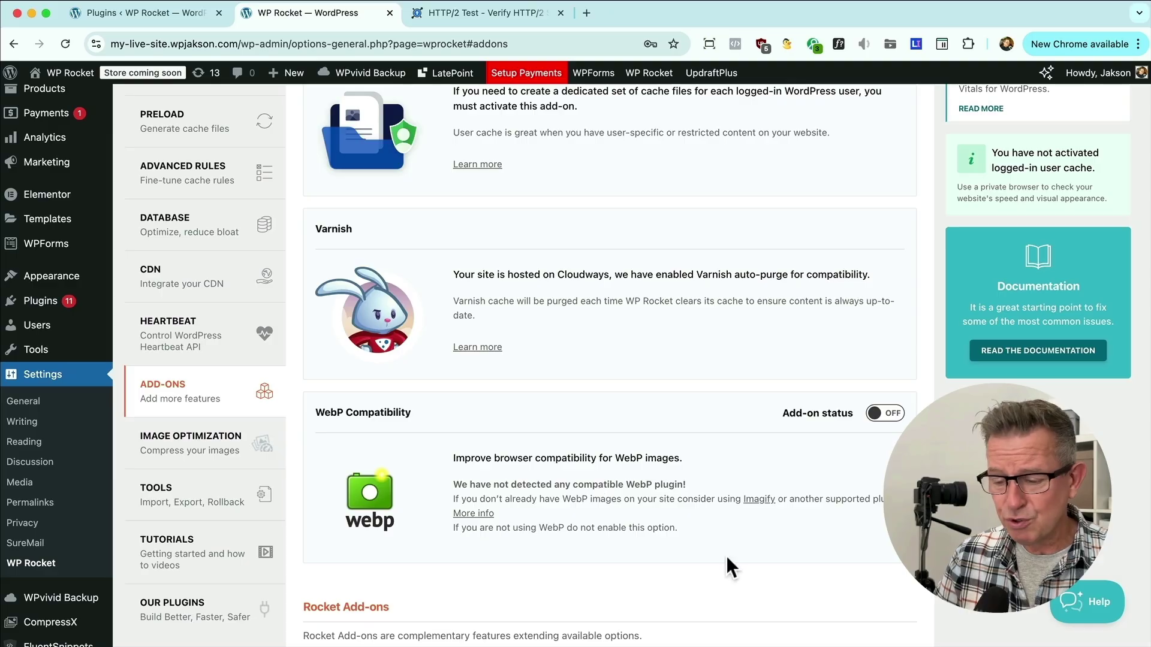
pyautogui.scroll(-2, 577, 477)
pyautogui.scroll(-4, 576, 488)
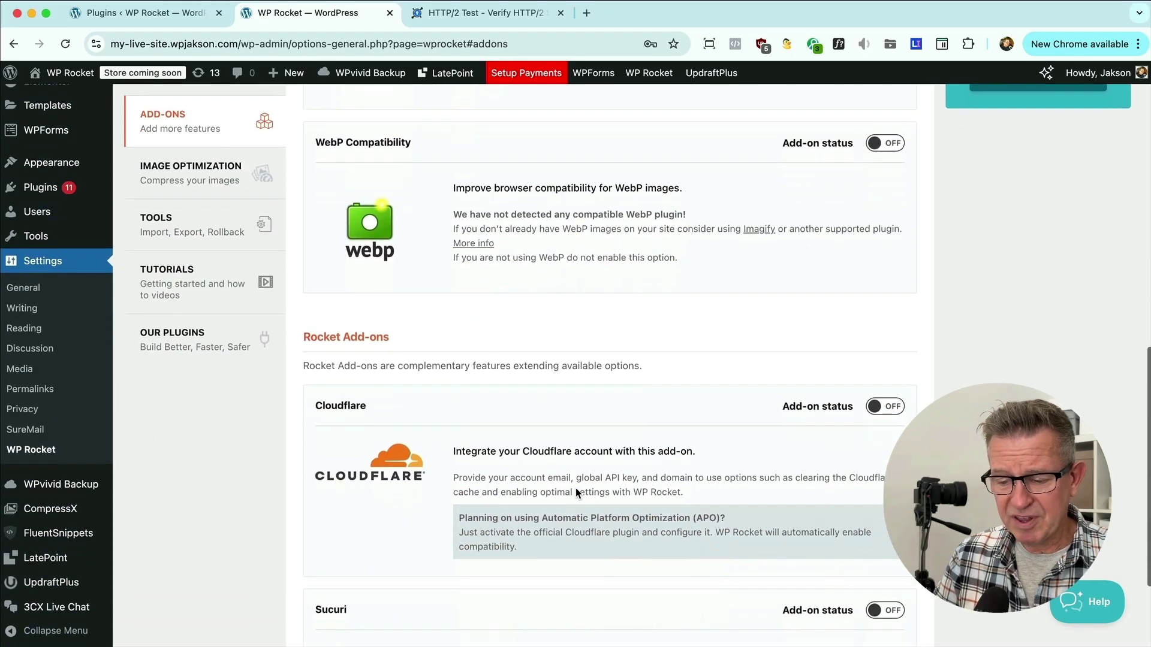
pyautogui.scroll(-1, 576, 488)
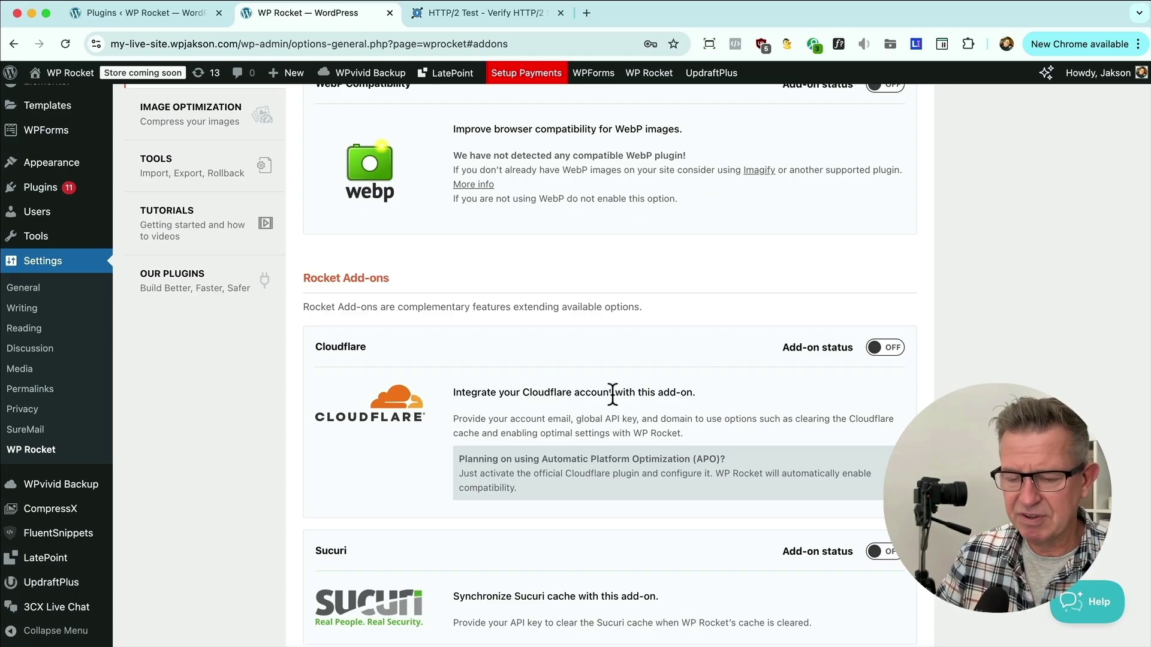
pyautogui.scroll(2, 613, 395)
pyautogui.scroll(1, 612, 385)
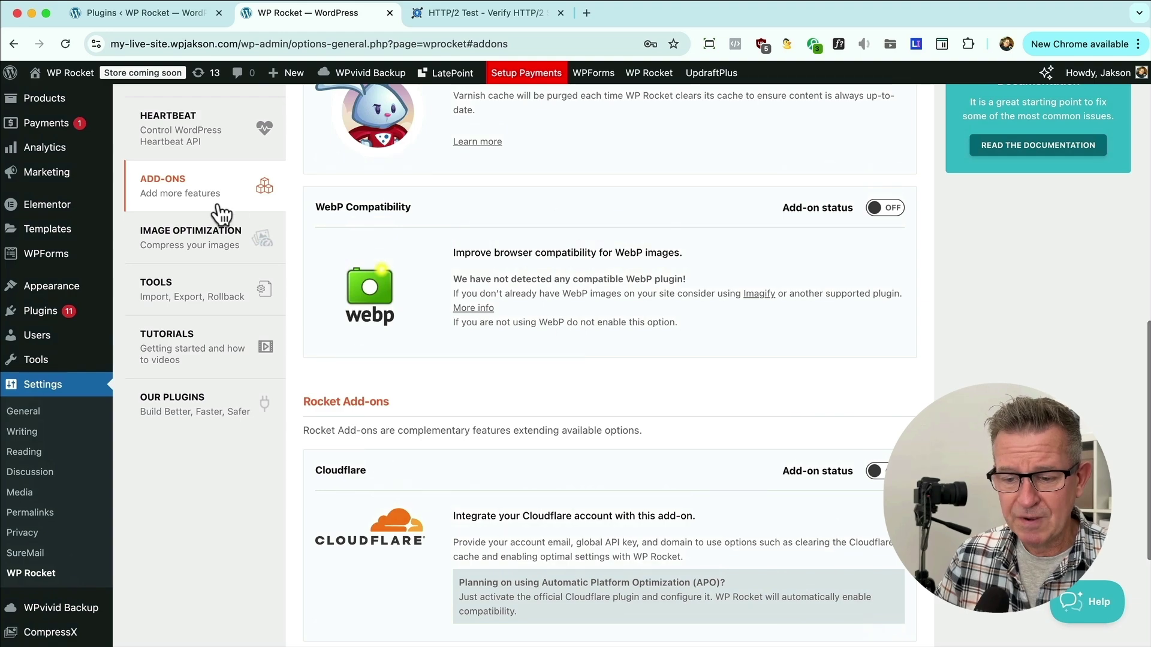
# Highlight the Imagify free plan allowance, then show the Export, Import and Rollback tools
pyautogui.click(185, 230)
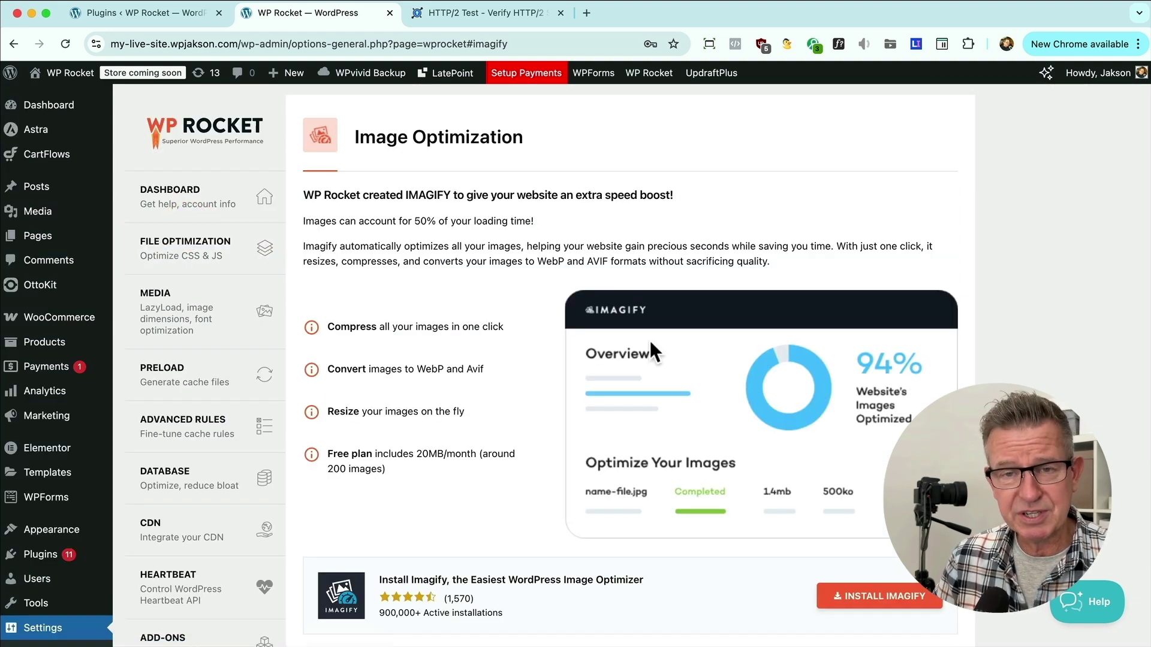
pyautogui.scroll(-2, 650, 341)
pyautogui.scroll(1, 650, 341)
pyautogui.moveTo(387, 442); pyautogui.dragTo(329, 428)
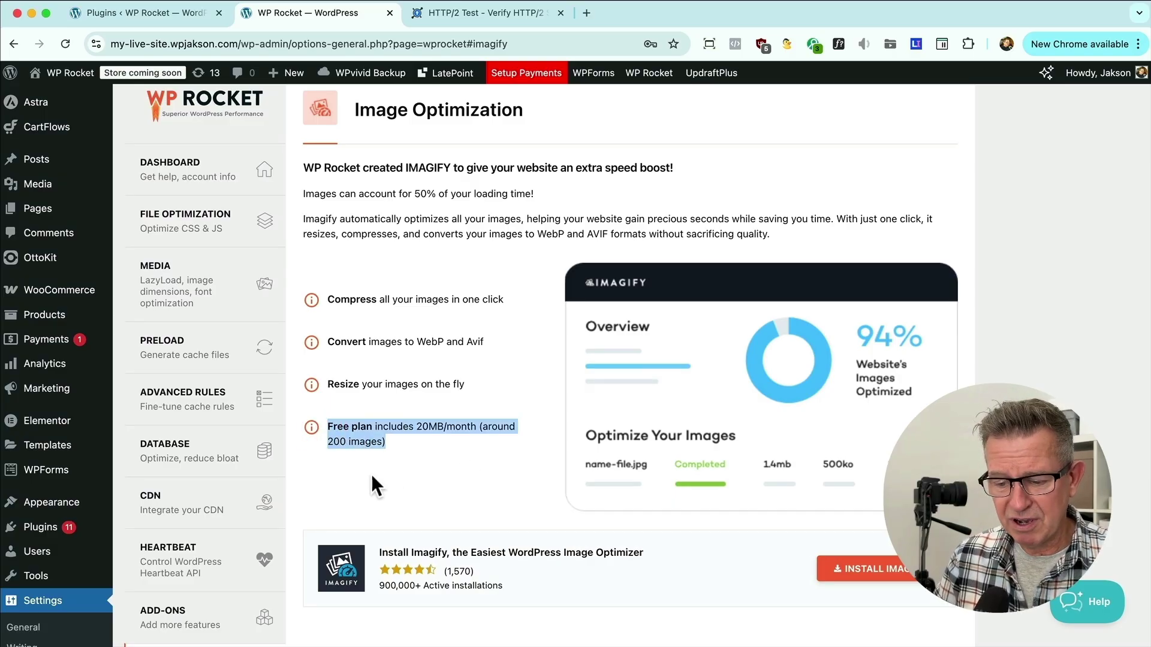
pyautogui.scroll(-1, 460, 413)
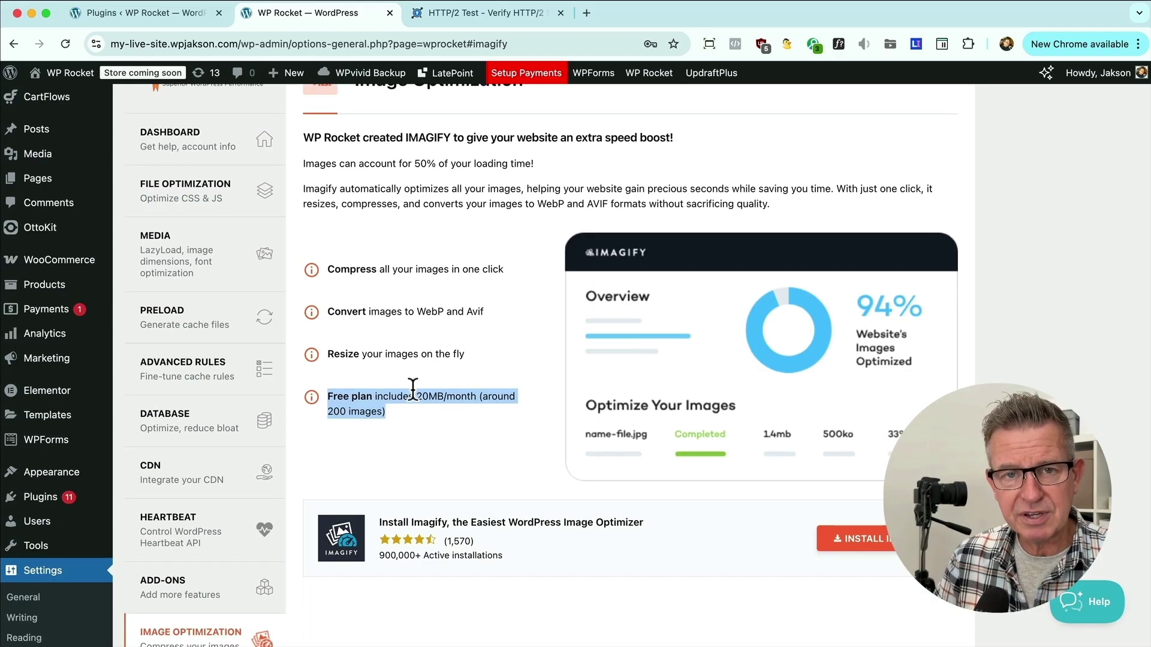
pyautogui.scroll(-2, 412, 388)
pyautogui.click(180, 570)
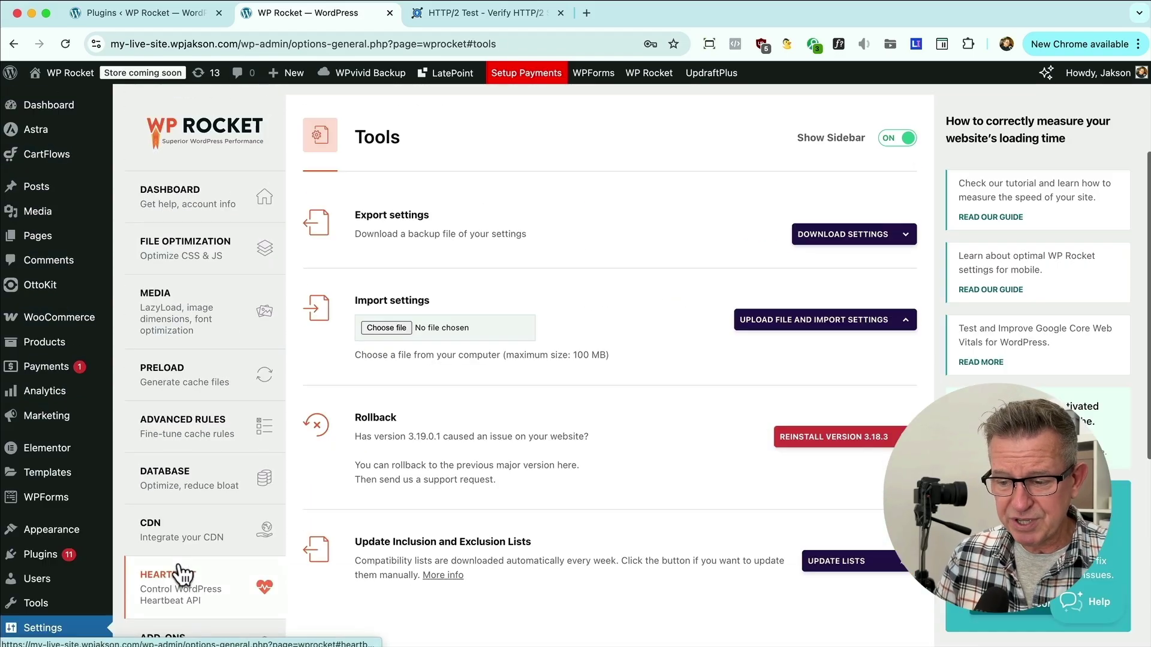
pyautogui.scroll(-2, 616, 410)
pyautogui.scroll(-2, 509, 398)
pyautogui.scroll(-2, 510, 398)
pyautogui.scroll(-2, 509, 399)
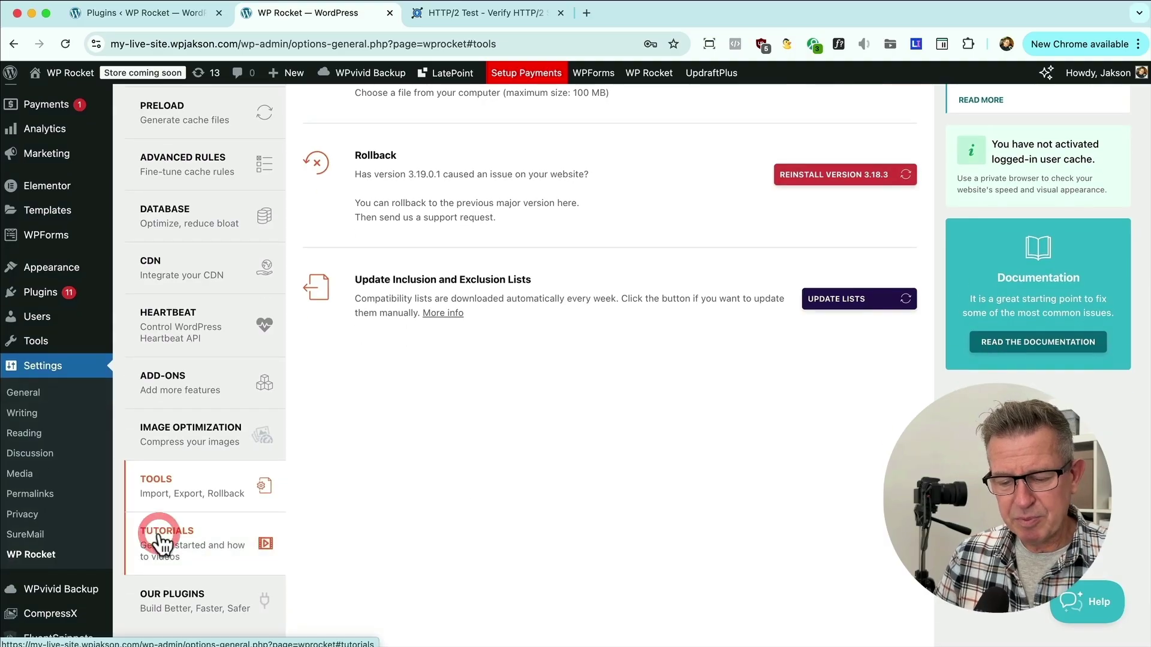
# Show the tutorial videos, check the site's PageSpeed Insights report in Firefox, and return
pyautogui.click(159, 542)
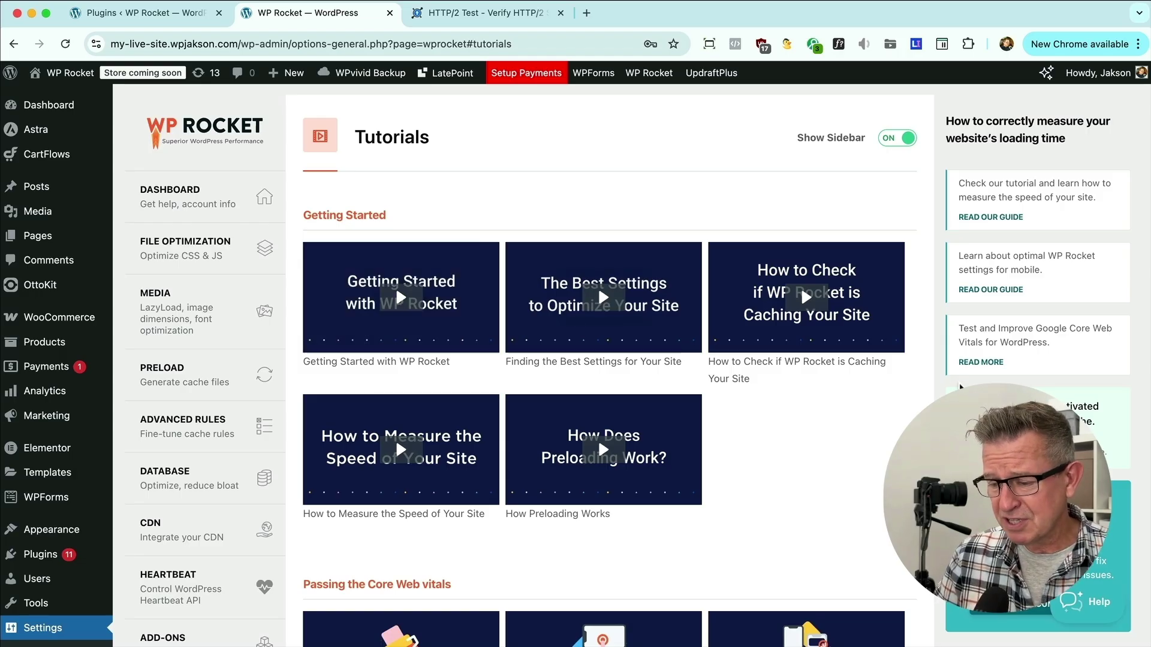
pyautogui.scroll(-3, 960, 386)
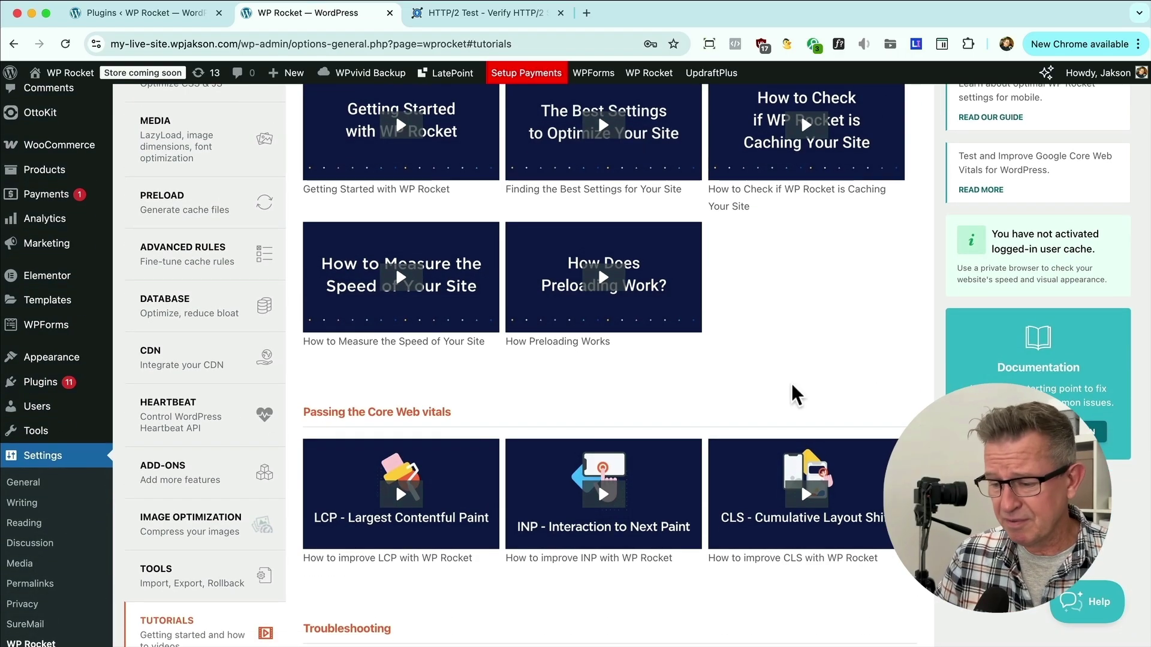
pyautogui.scroll(-3, 795, 393)
pyautogui.scroll(5, 787, 391)
pyautogui.scroll(-3, 782, 389)
pyautogui.scroll(-2, 782, 390)
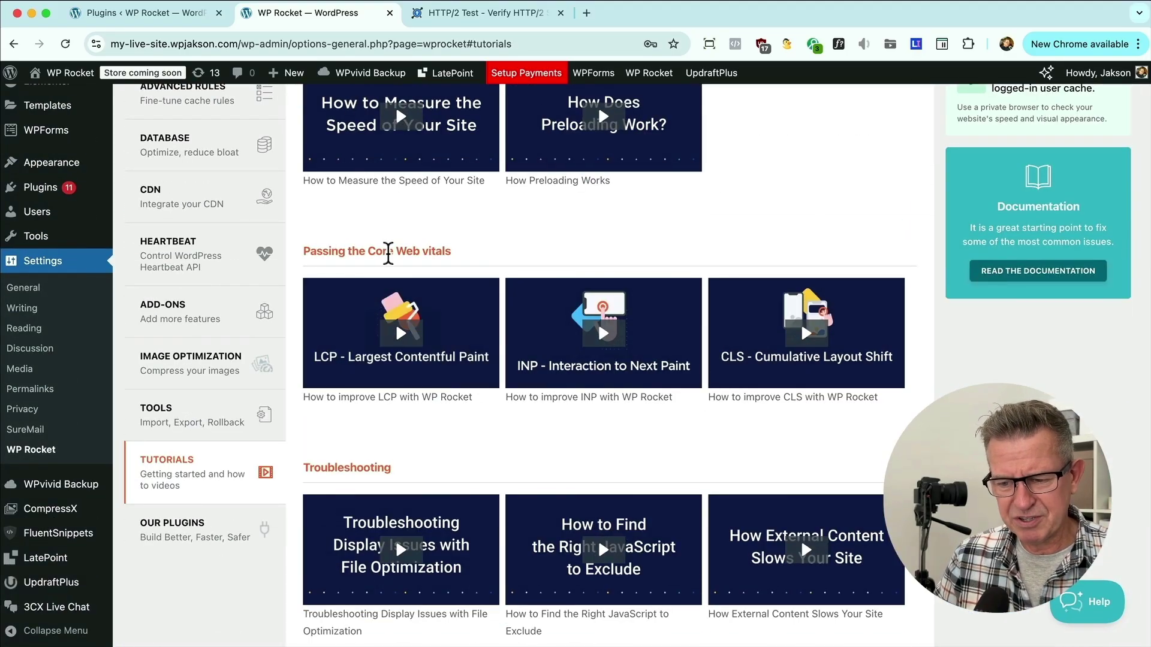
pyautogui.press('super+Tab')
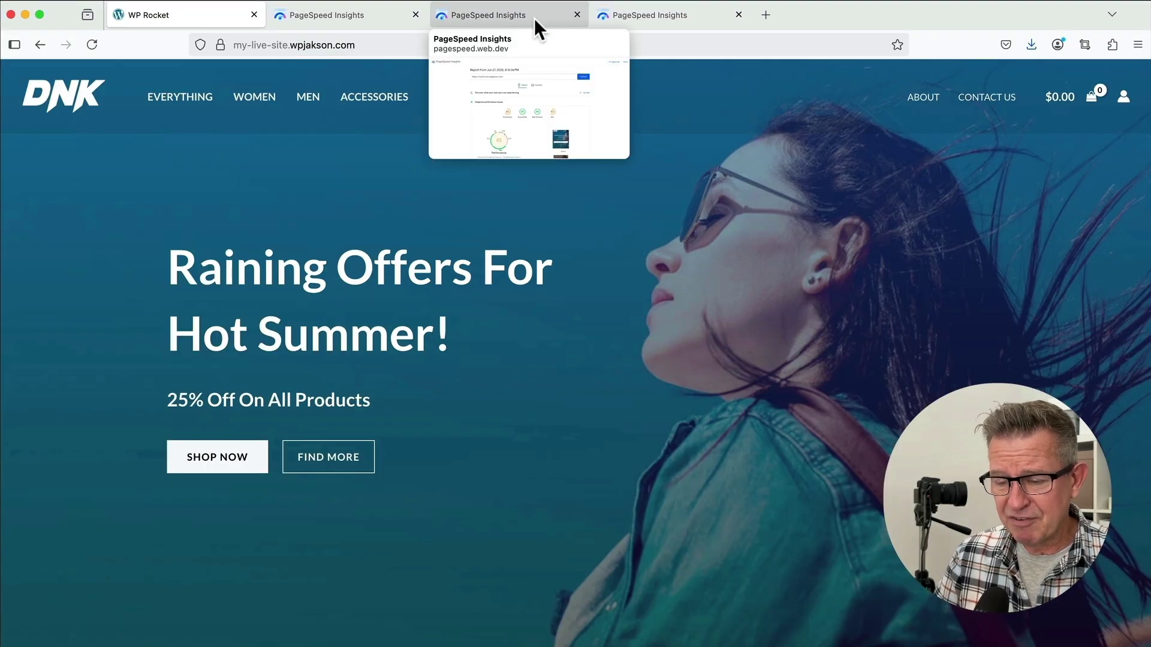
pyautogui.click(631, 20)
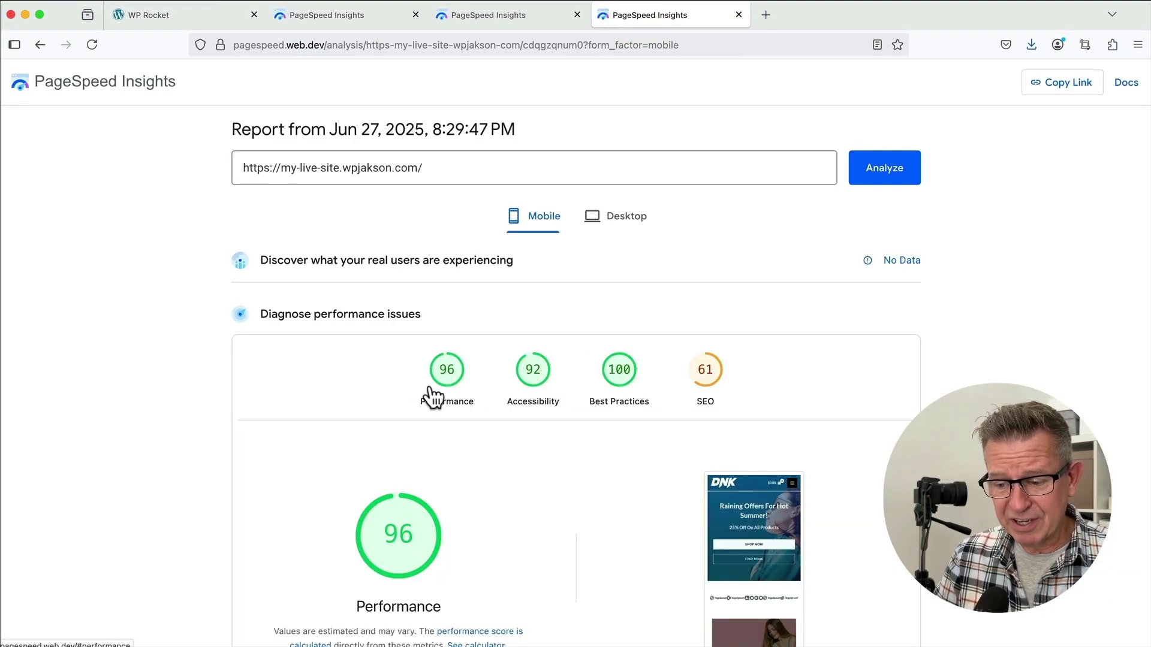
pyautogui.press('super+Tab')
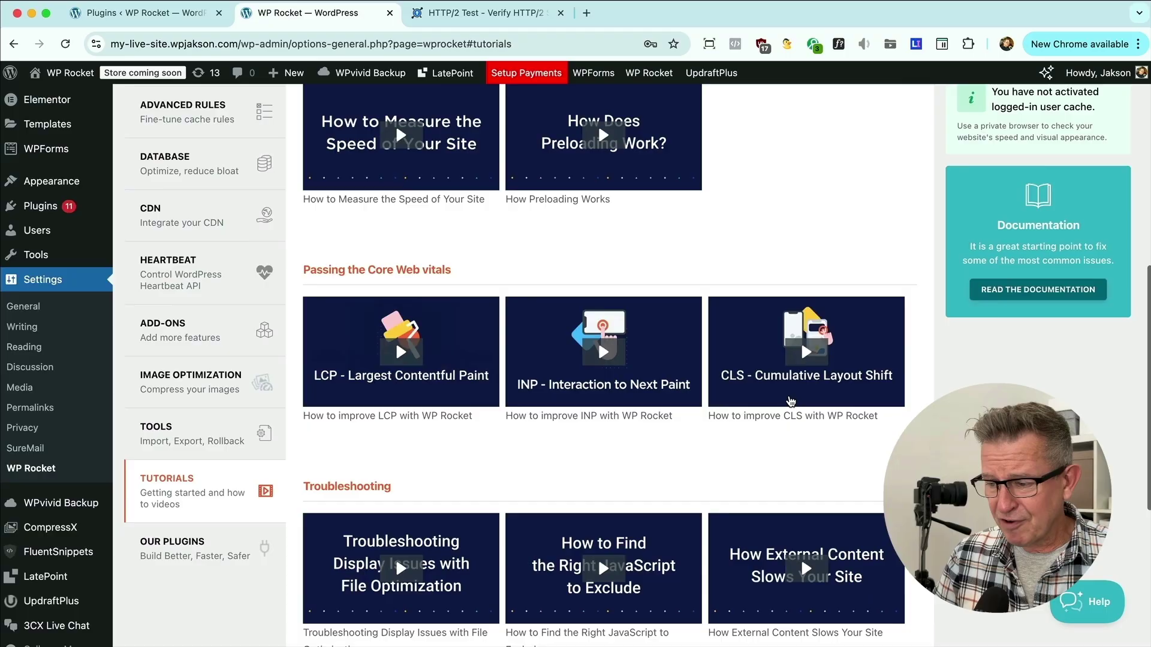
pyautogui.scroll(2, 789, 401)
pyautogui.scroll(2, 790, 401)
pyautogui.scroll(1, 1087, 265)
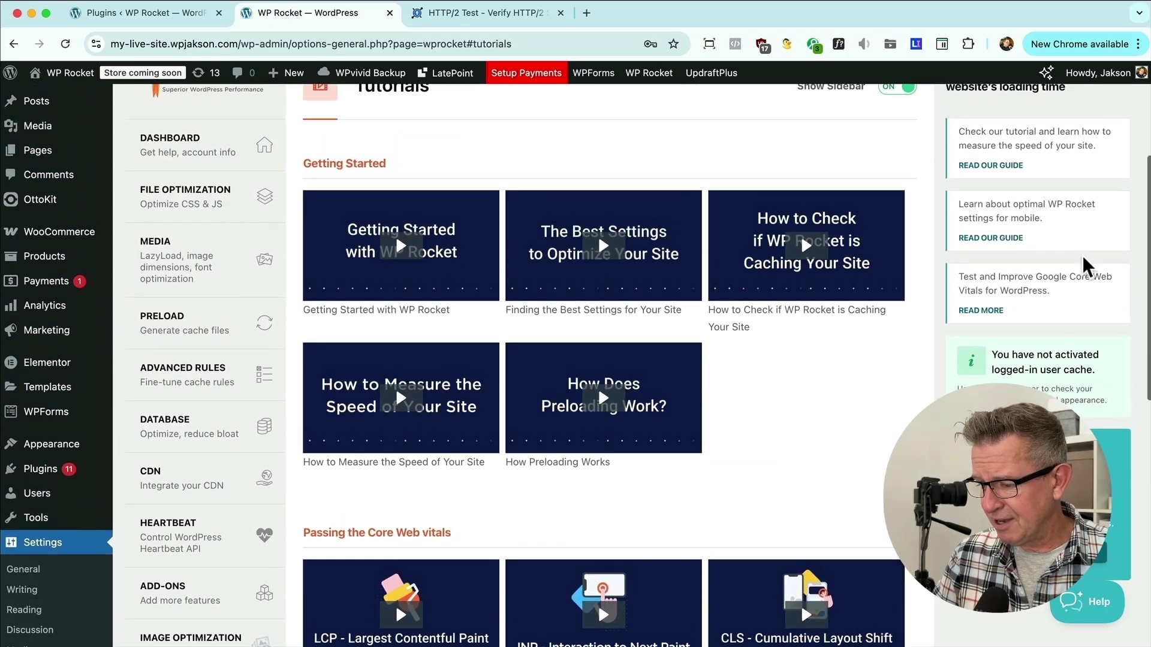
# Read the Core Web Vitals guide via its table of contents, then go to the WP Rocket blog
pyautogui.click(979, 310)
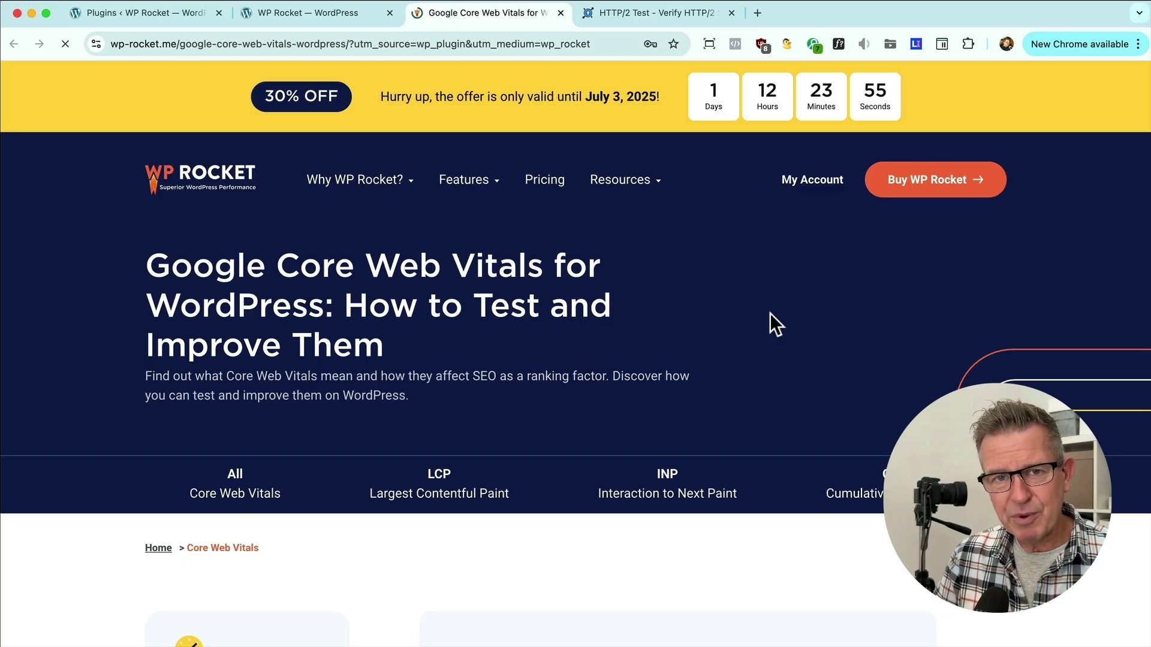
pyautogui.scroll(-1, 769, 314)
pyautogui.scroll(-4, 769, 313)
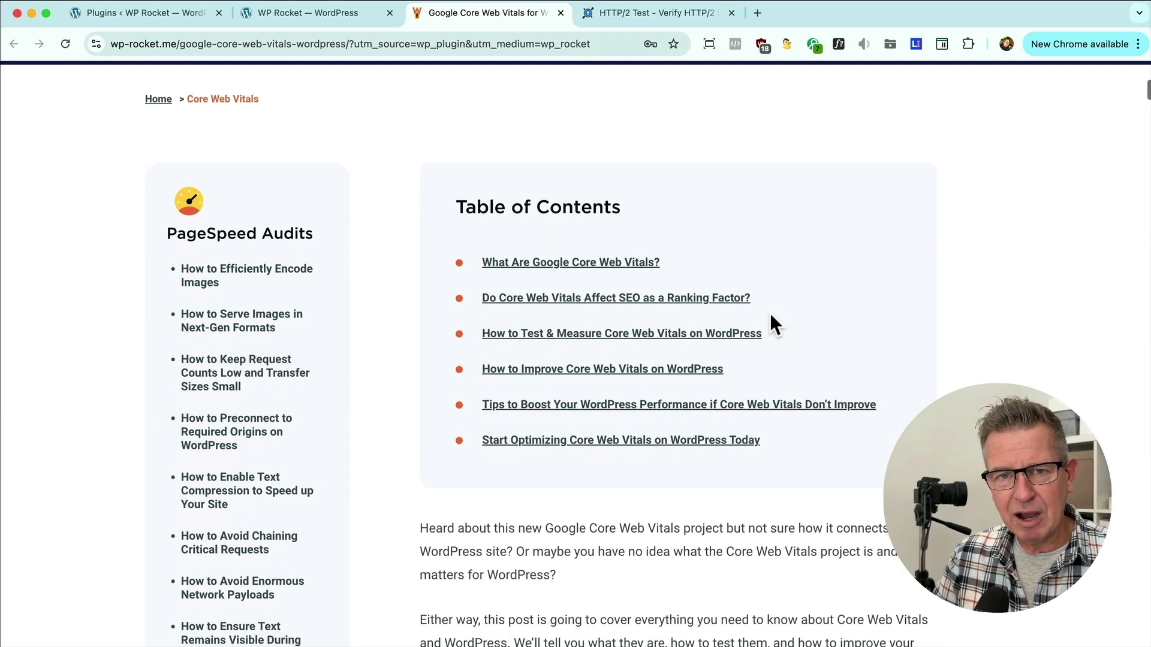
pyautogui.scroll(-1, 771, 315)
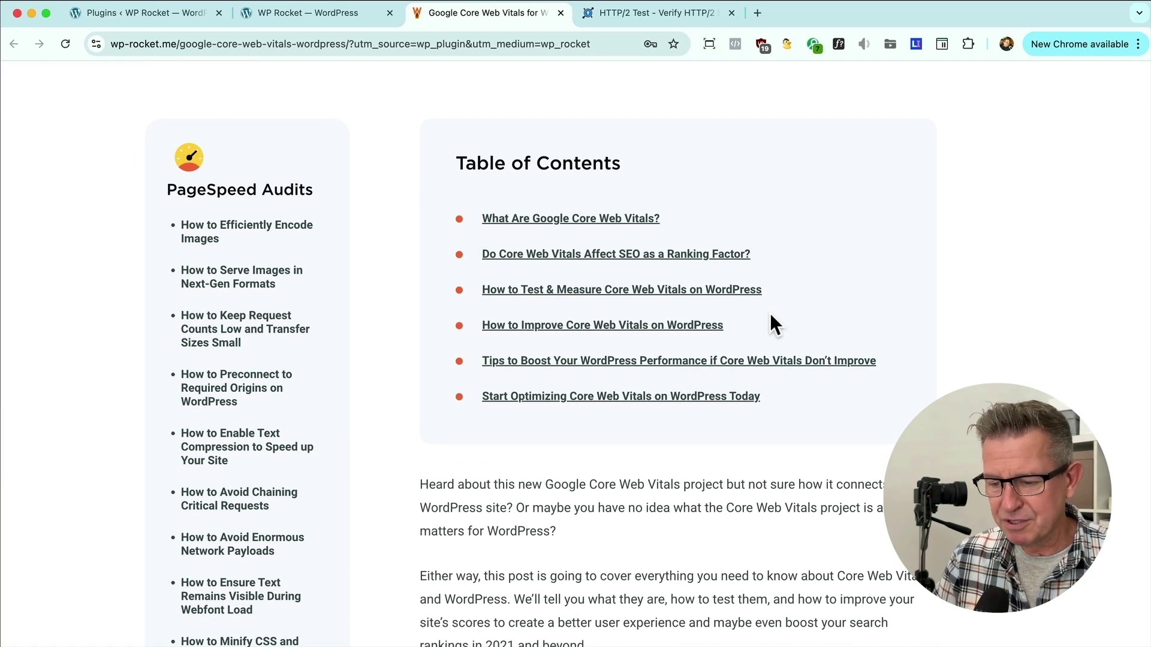
pyautogui.scroll(-1, 770, 315)
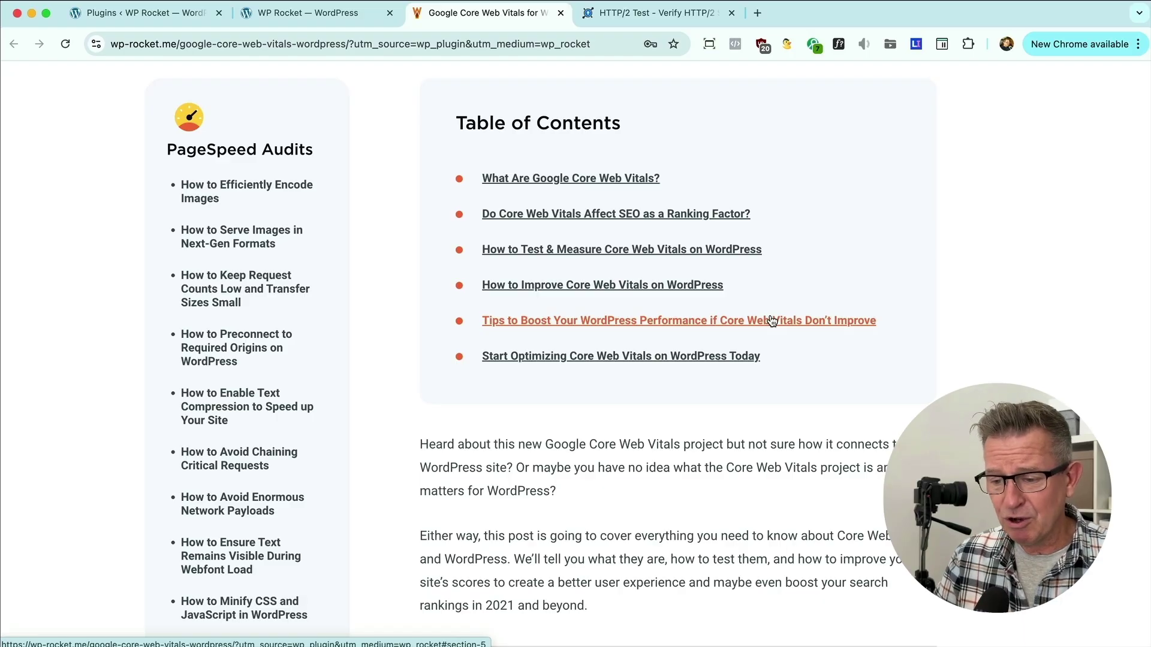
pyautogui.click(771, 322)
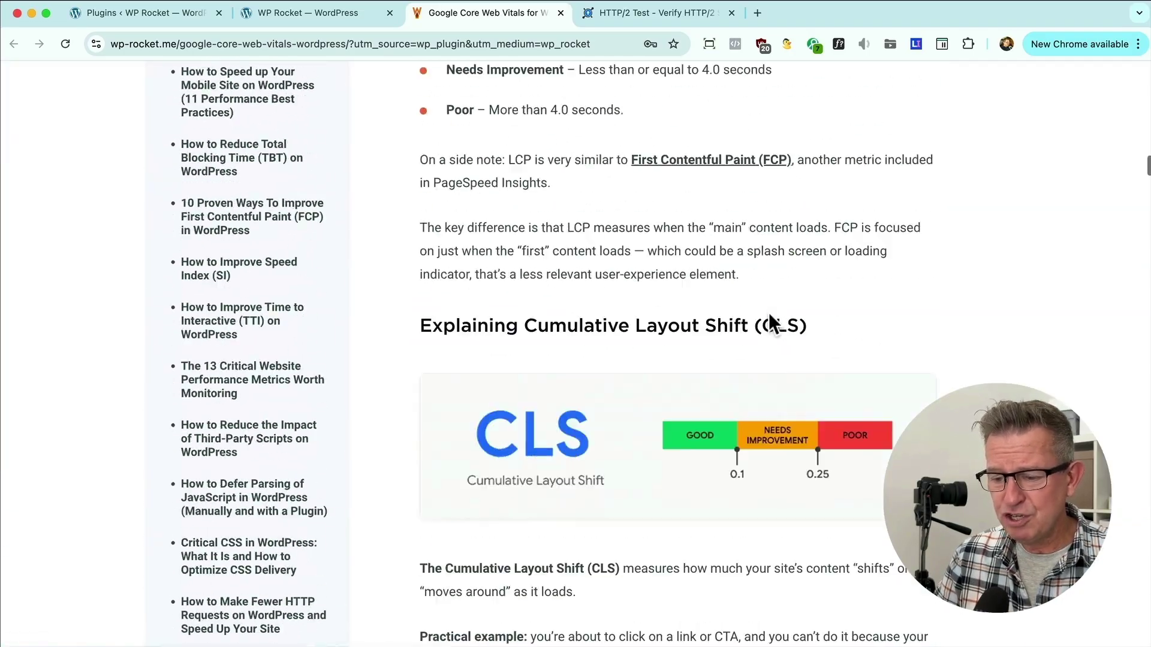
pyautogui.scroll(15, 771, 323)
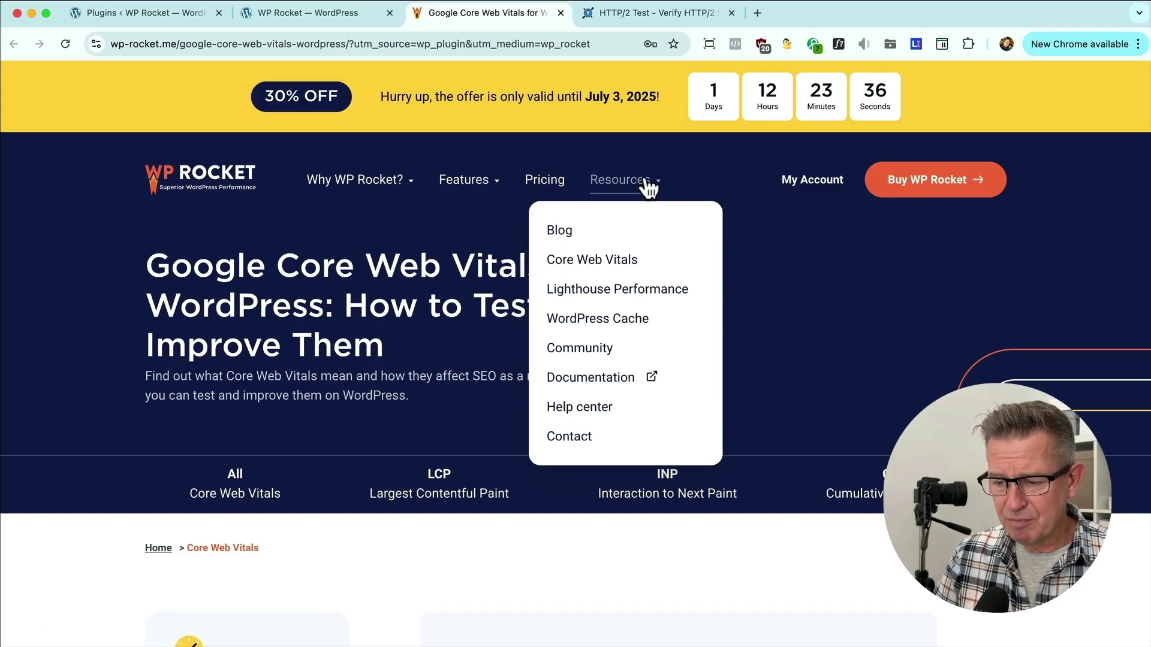
pyautogui.click(586, 228)
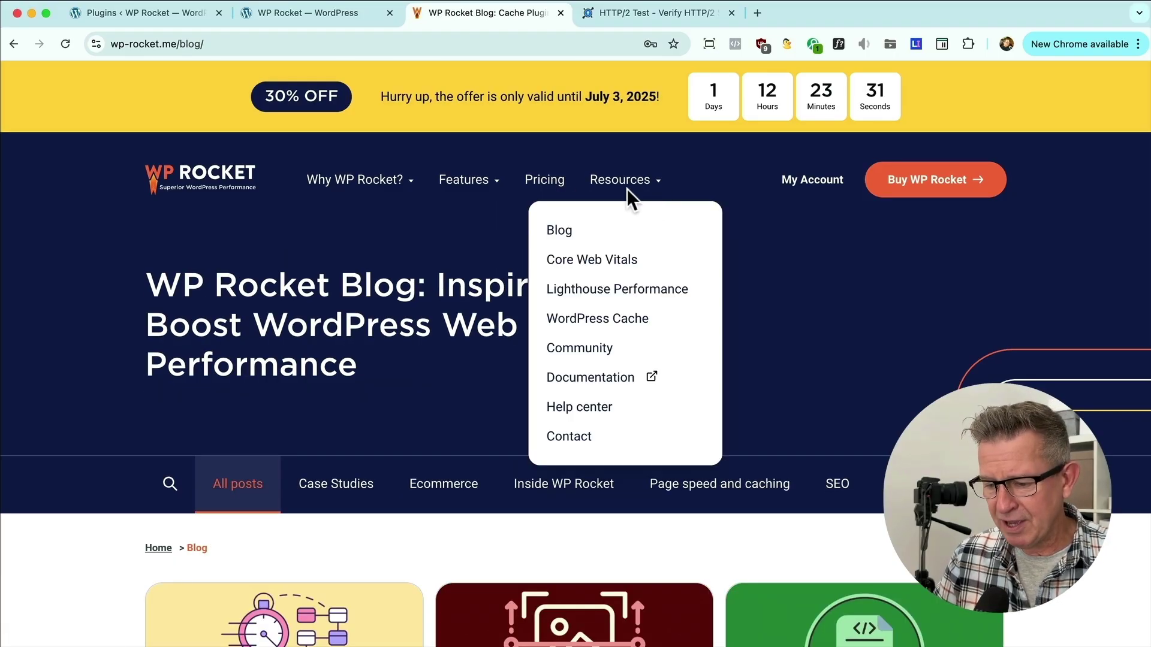
# Show the documentation knowledge base and list its Core Web Vitals articles
pyautogui.click(613, 380)
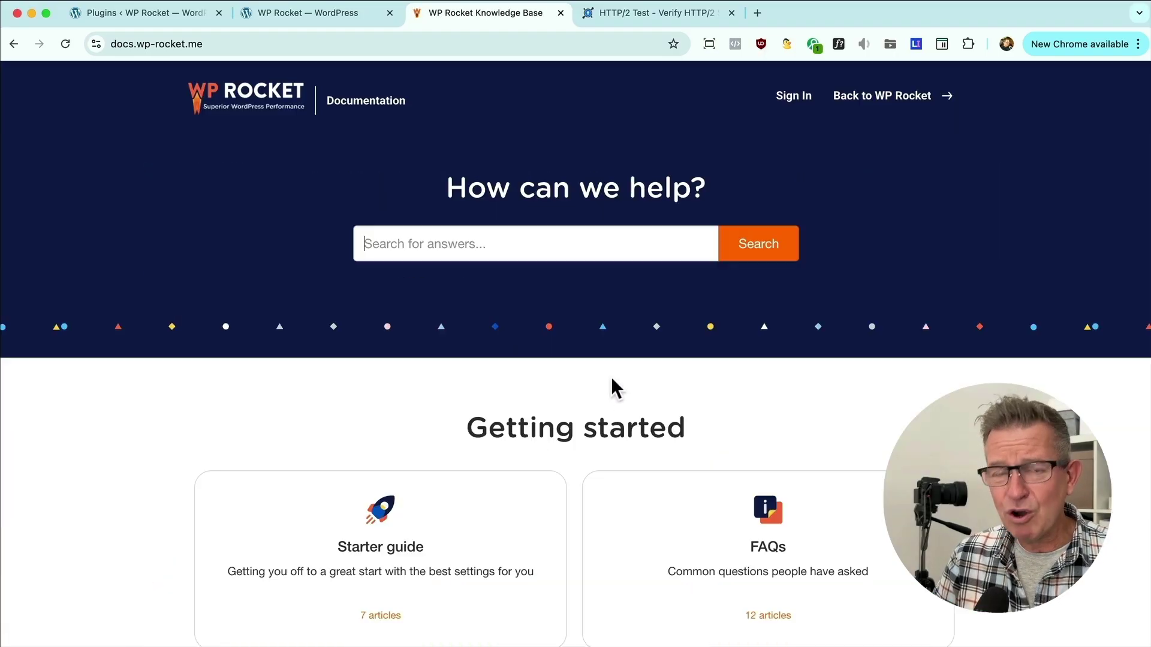
pyautogui.scroll(-2, 545, 333)
pyautogui.scroll(-3, 545, 333)
pyautogui.scroll(-3, 546, 334)
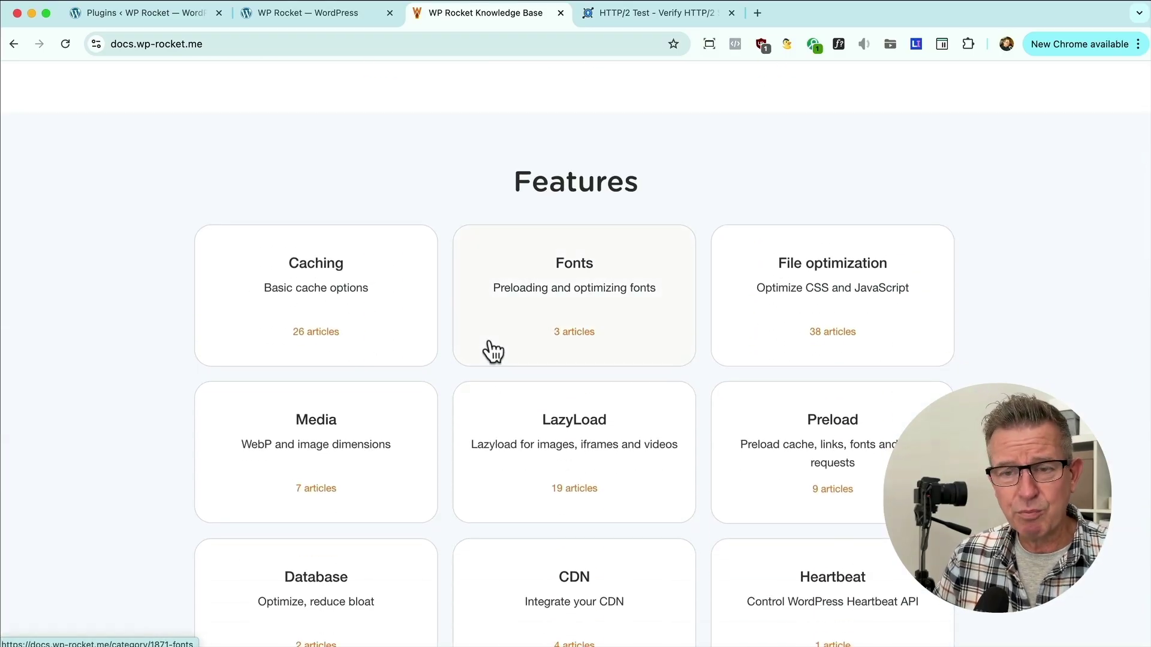
pyautogui.scroll(-5, 493, 351)
pyautogui.scroll(-3, 493, 350)
pyautogui.scroll(-5, 493, 350)
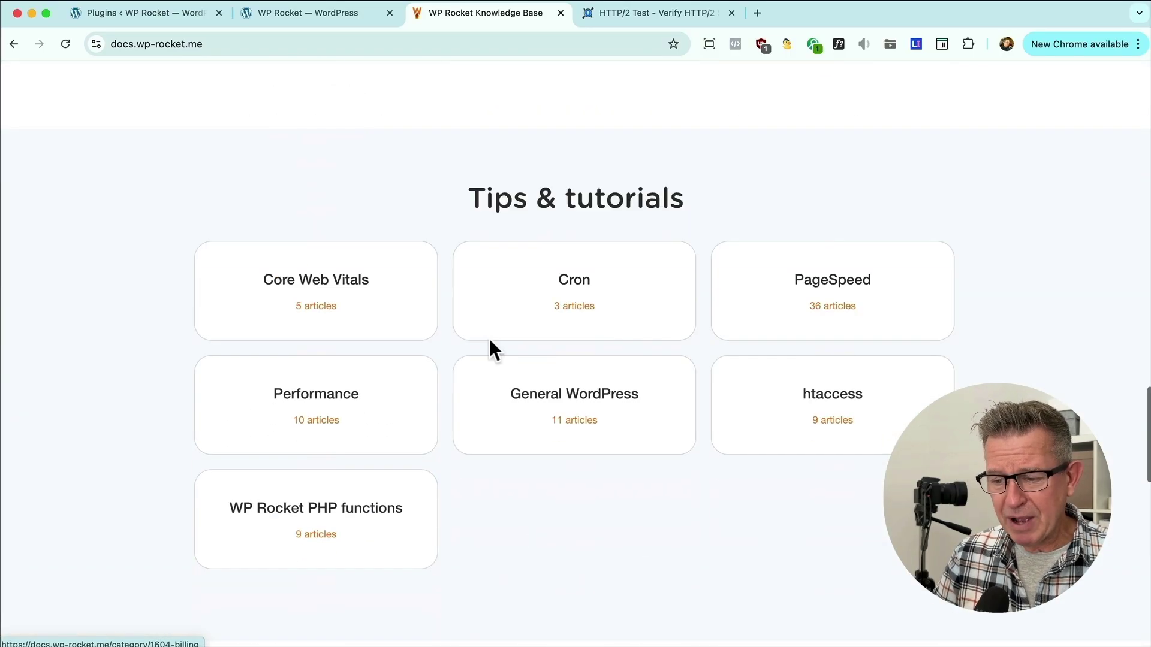
pyautogui.click(325, 288)
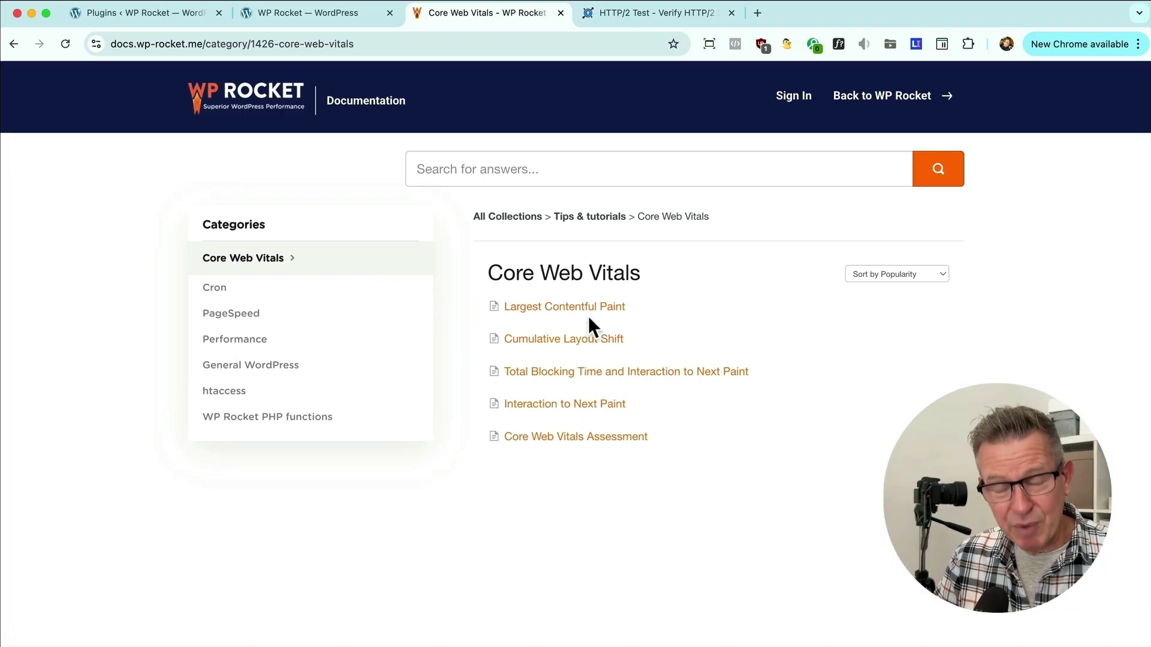
pyautogui.hscroll(-5, 588, 316)
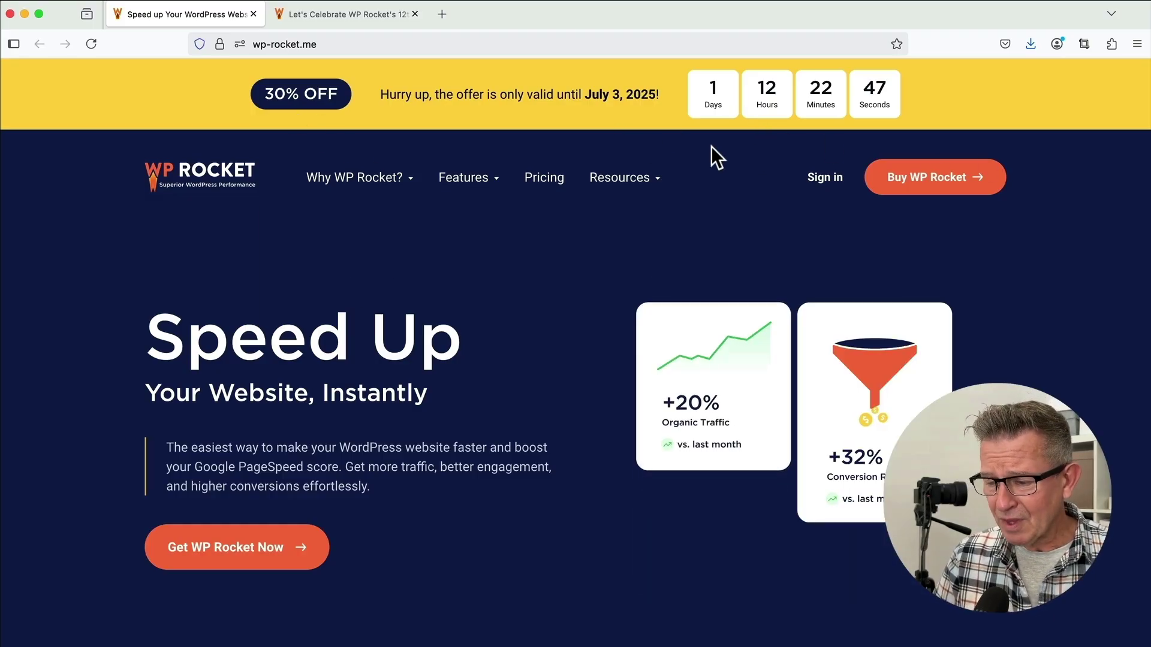
# Show the 12th Anniversary Giveaway page offering an iPhone 16 Pro and plugin licenses
pyautogui.click(342, 13)
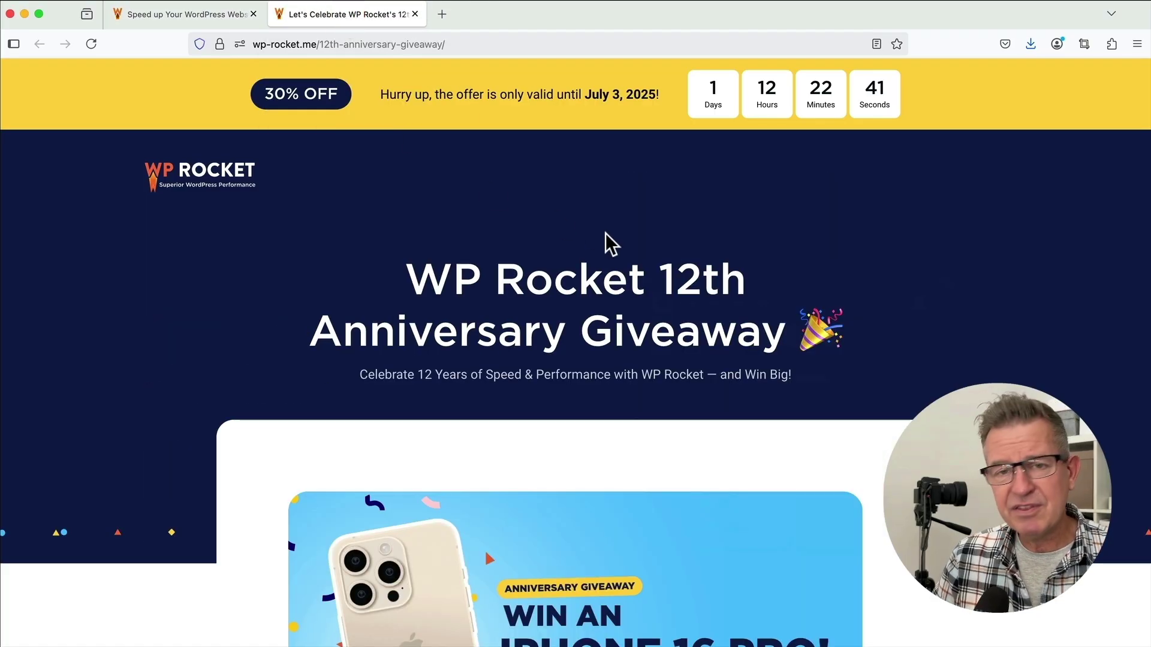
pyautogui.scroll(-5, 574, 333)
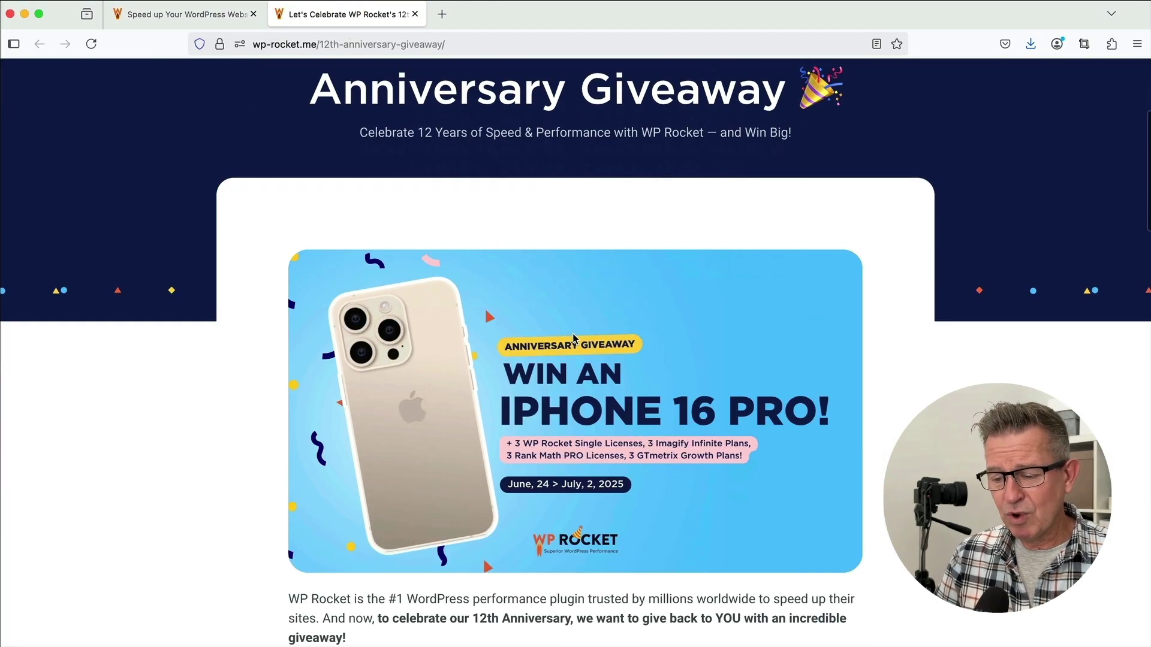
pyautogui.scroll(-5, 574, 337)
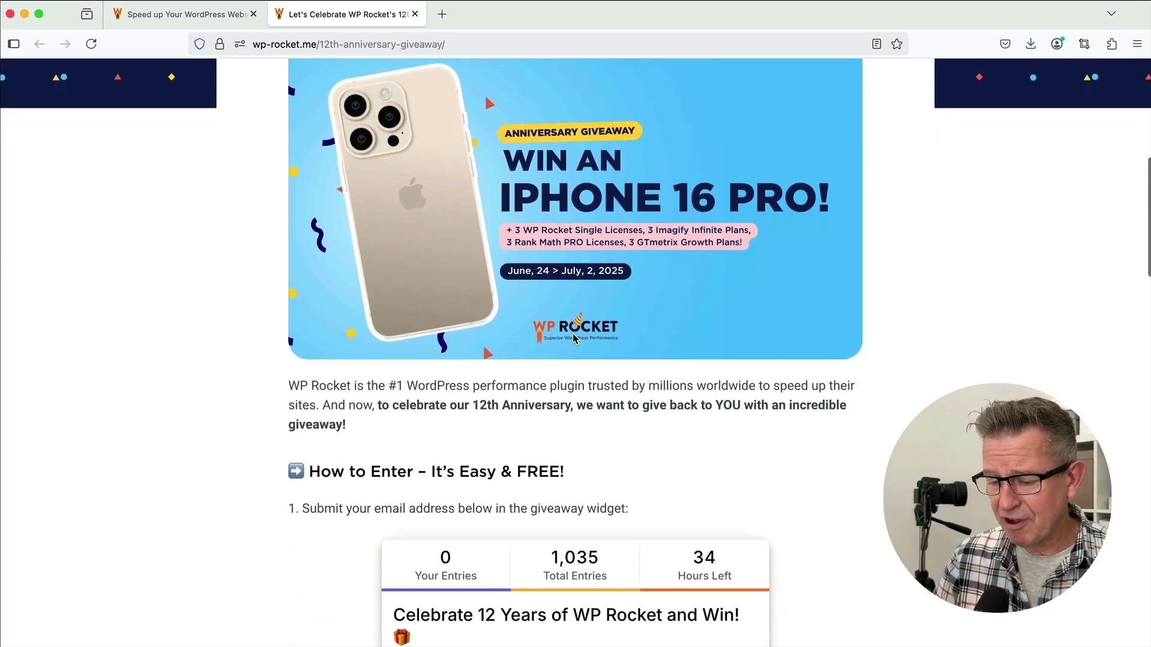
pyautogui.scroll(-3, 574, 337)
pyautogui.scroll(-3, 574, 337)
pyautogui.scroll(3, 573, 337)
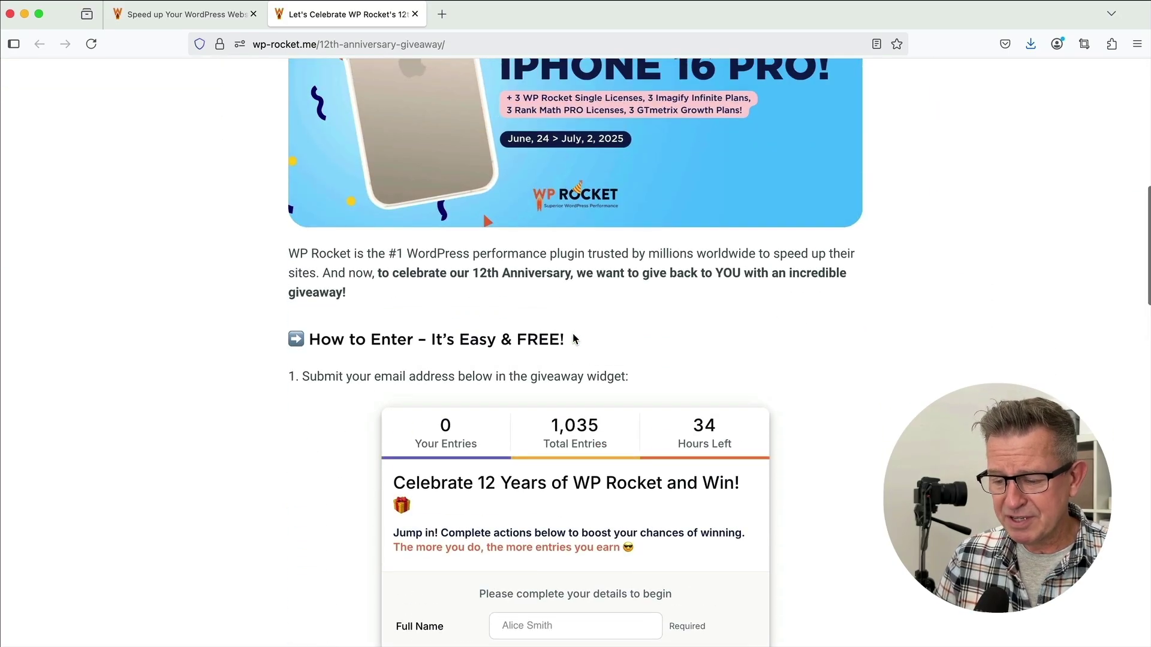
pyautogui.scroll(10, 560, 221)
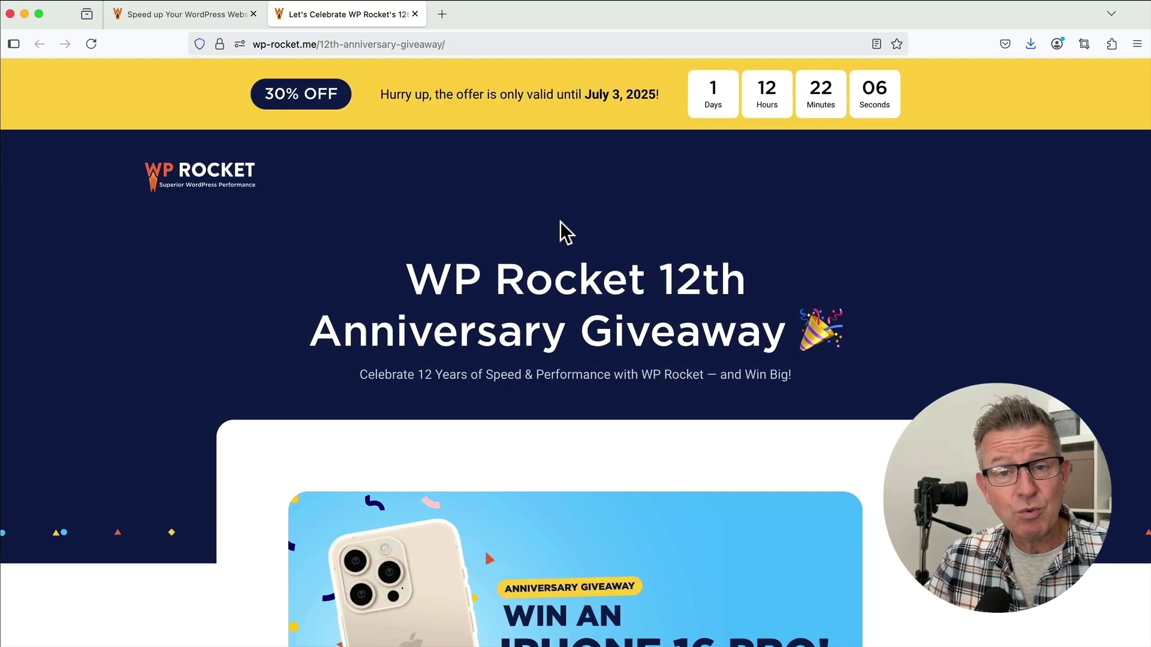